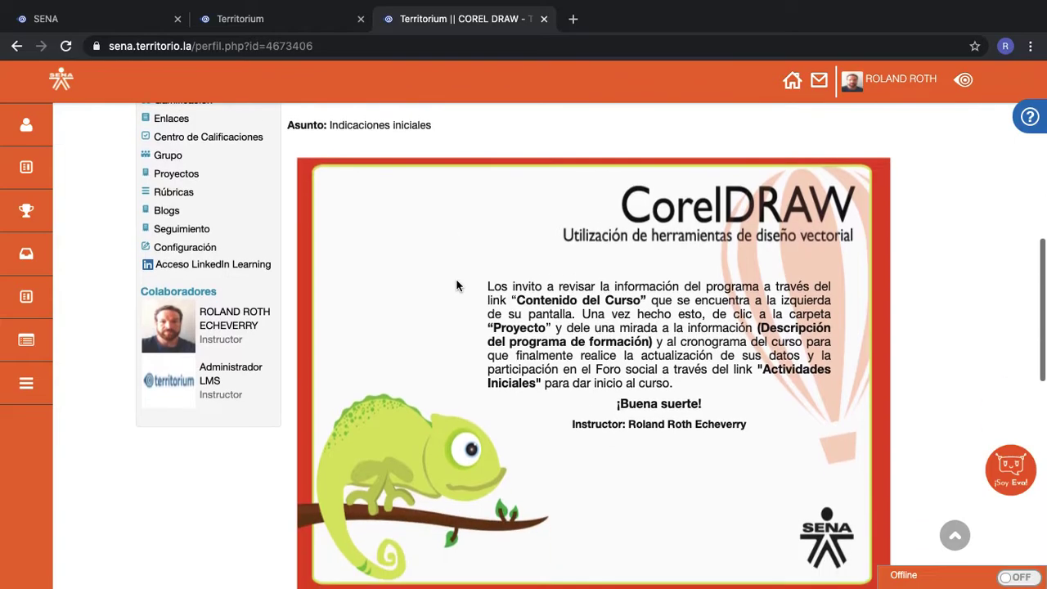
Switch to the Word document and add the line "Leer los anuncios detenidamente de bienvenida" under "Una vez en el curso:".
key(ctrl+Up)
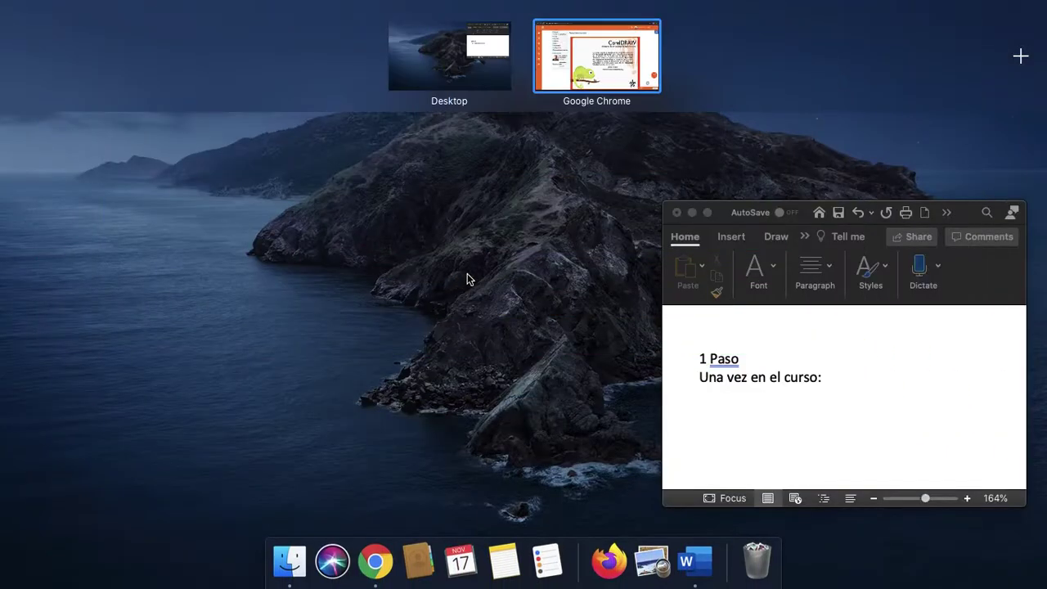
click(839, 384)
text(L)
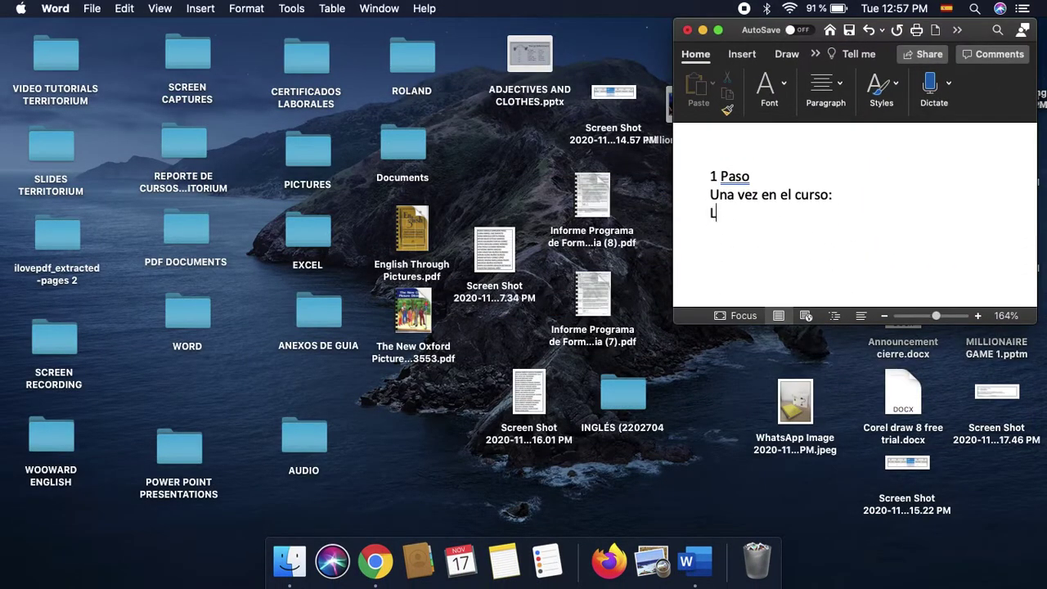
text(eer los anuncios detenidamente de )
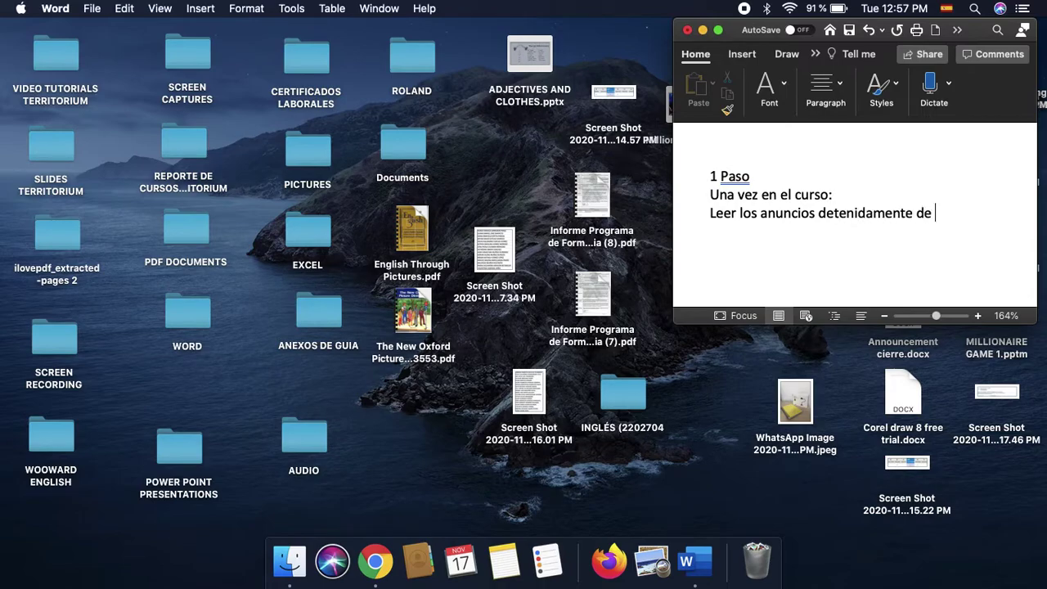
text(bienvenidad)
key(Return)
key(BackSpace)
key(Return)
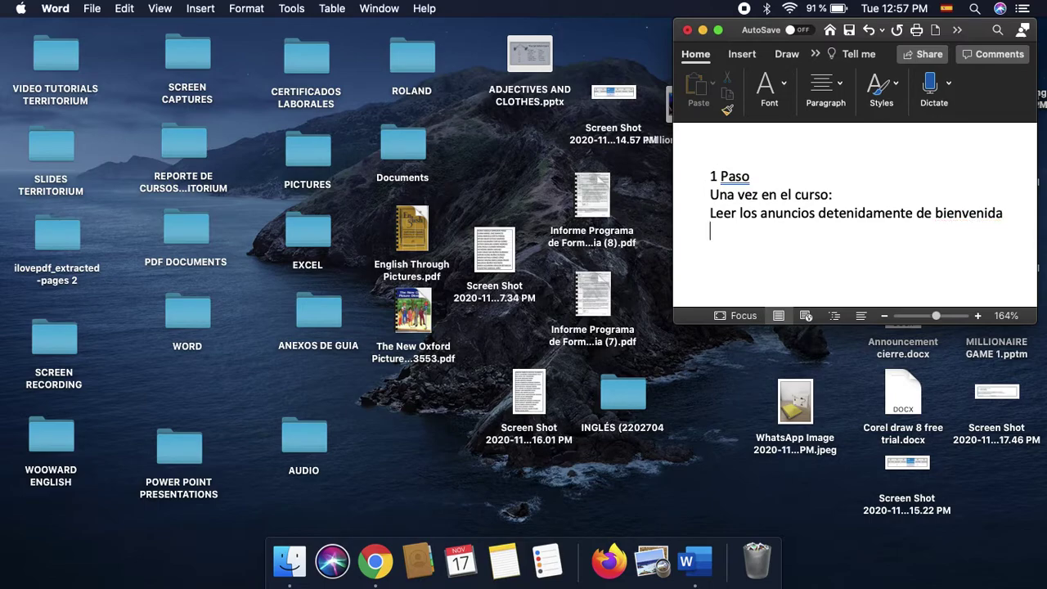
Add the line "E indicaciones iniciales" below the welcome announcements line.
text(Y )
text(Inf)
text(dicaciones )
text(ini)
text(cia)
text(les)
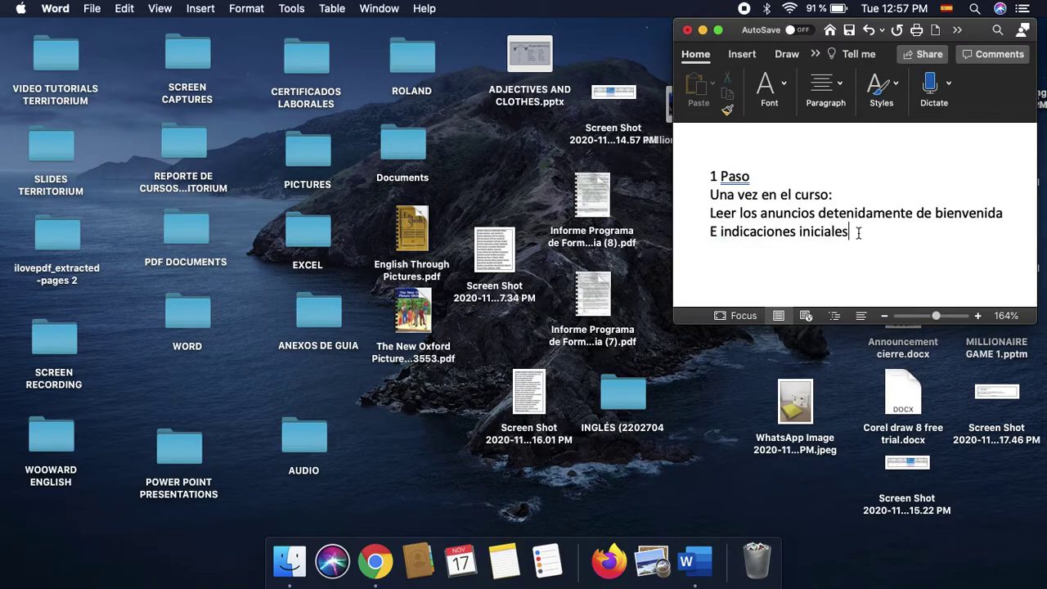
Switch to Chrome and examine the "¡Bienvenidos!" and "Indicaciones iniciales" announcements of the course.
click(373, 558)
scroll(444, 410, down, 10)
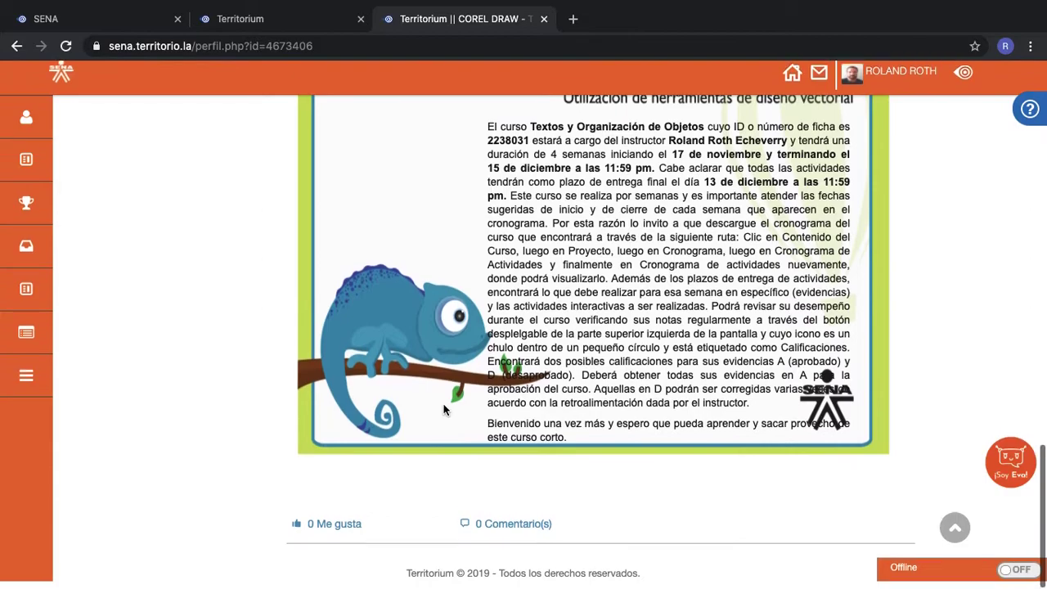
scroll(376, 307, up, 5)
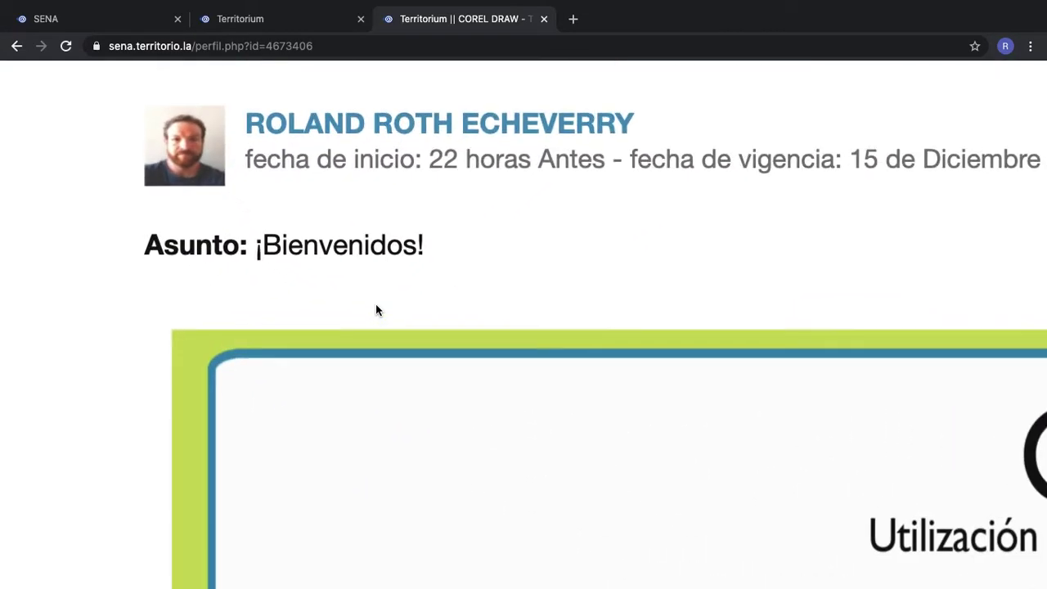
scroll(377, 309, up, 15)
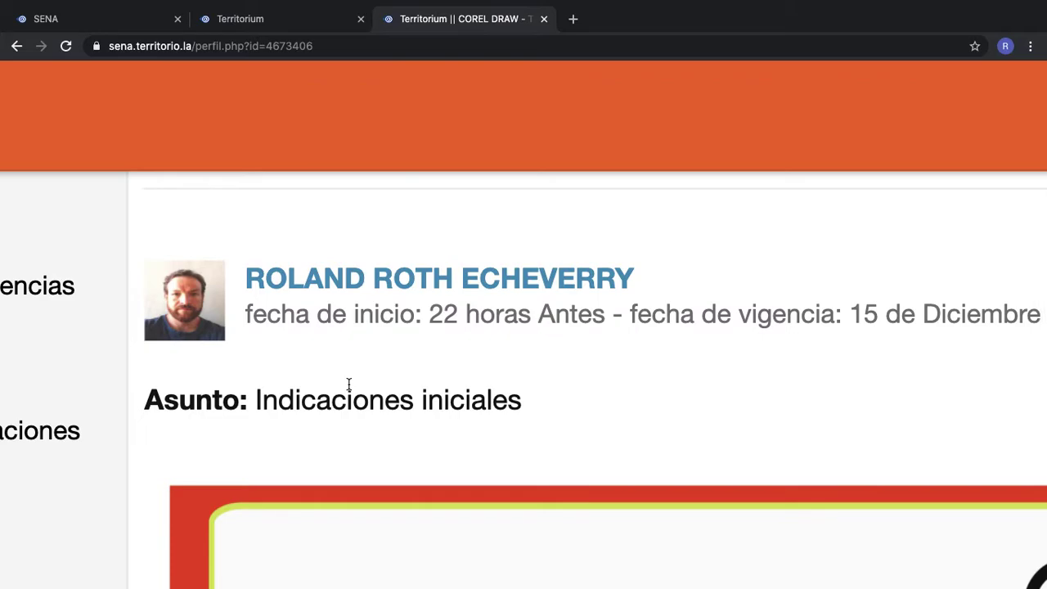
scroll(348, 384, down, 5)
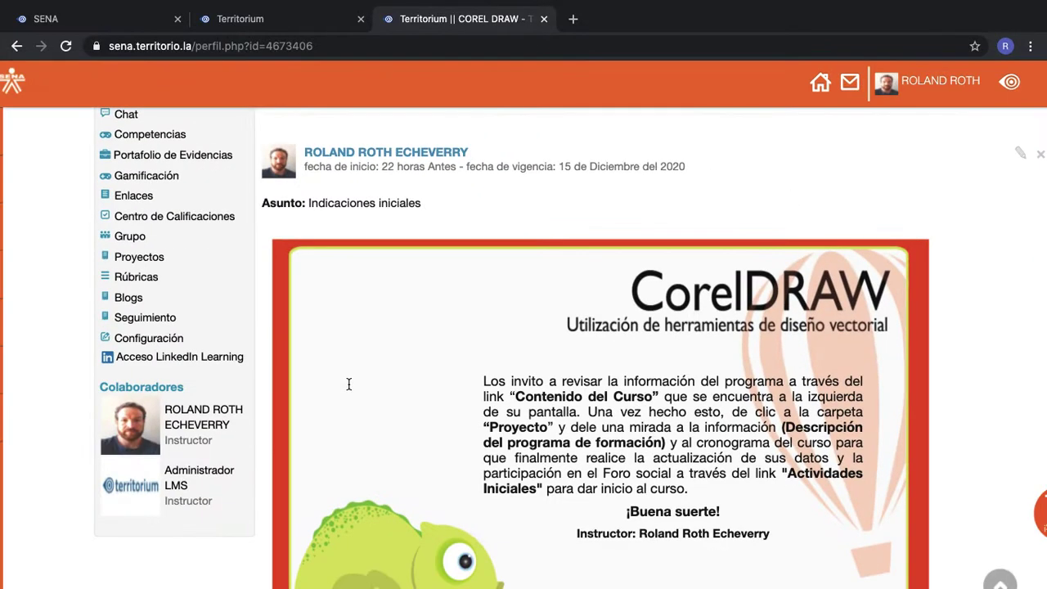
scroll(349, 384, down, 3)
scroll(393, 199, up, 5)
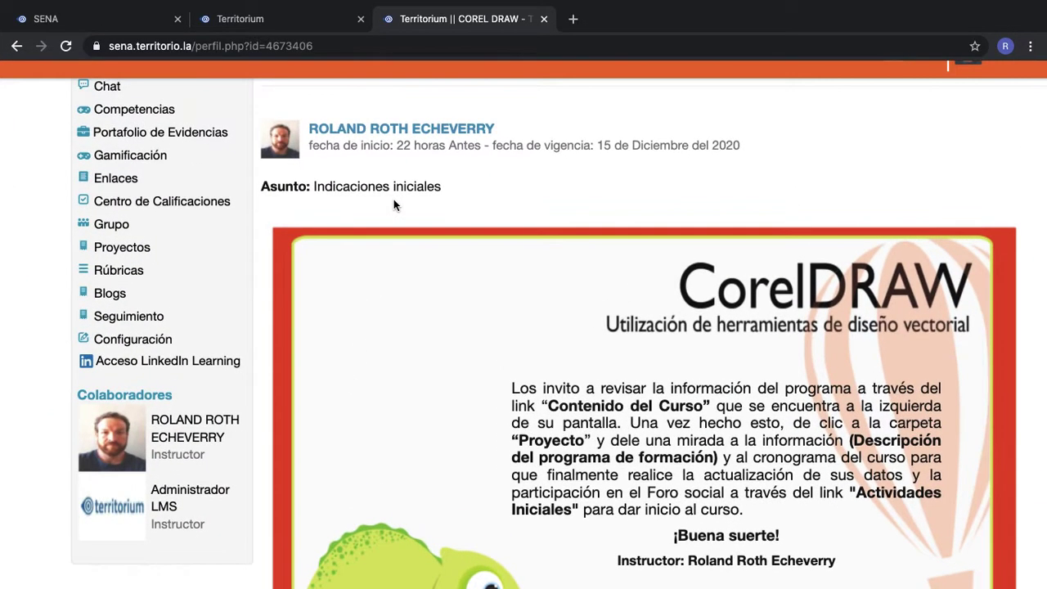
scroll(511, 240, down, 3)
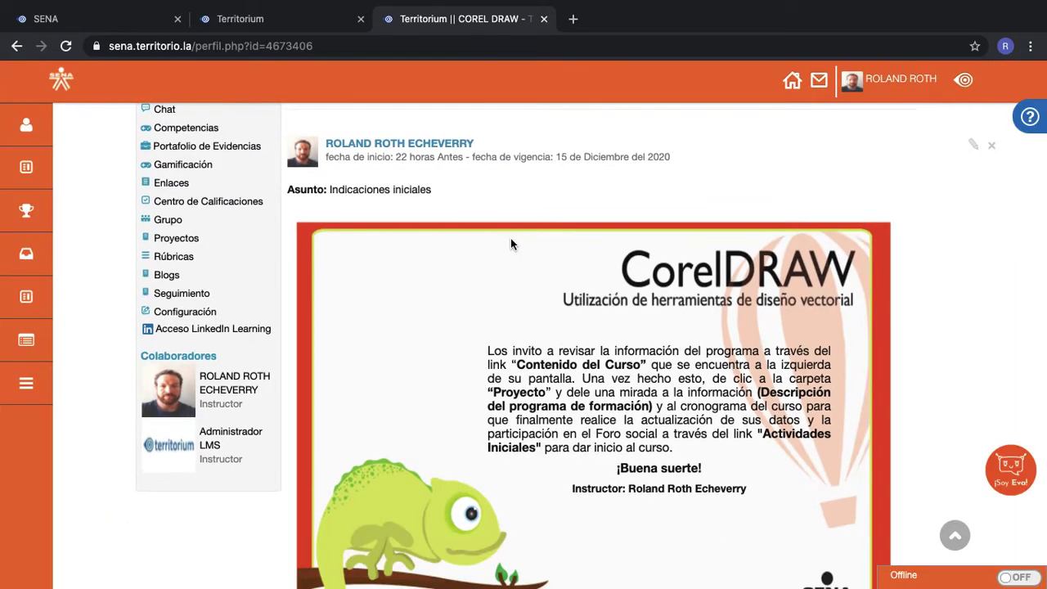
Switch to Word and add the heading "2 Paso" with the line "Clic en Contenido del Curso" beneath it.
key(ctrl+Up)
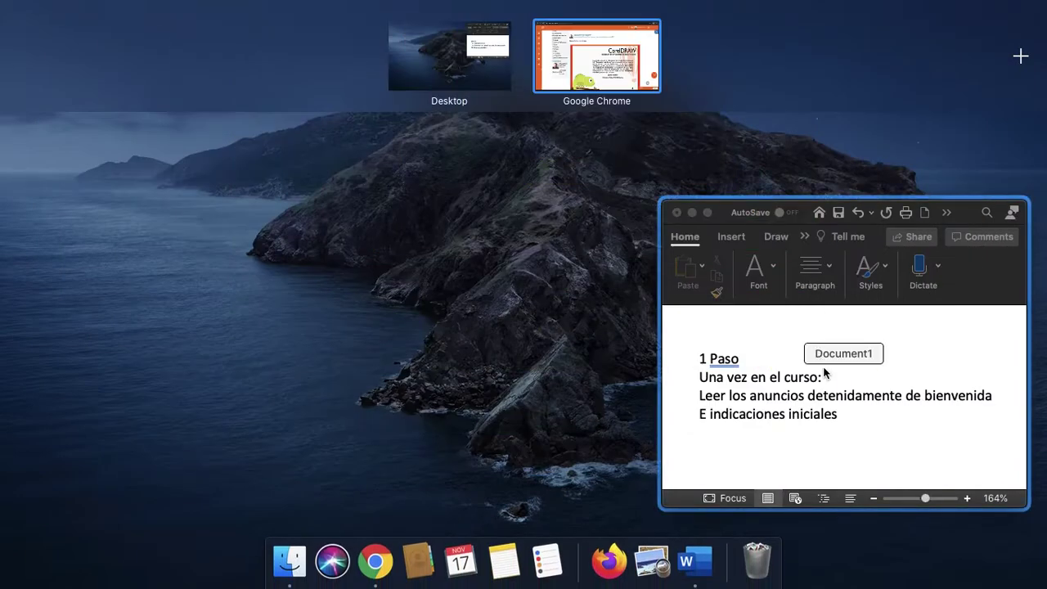
click(823, 369)
text(2 )
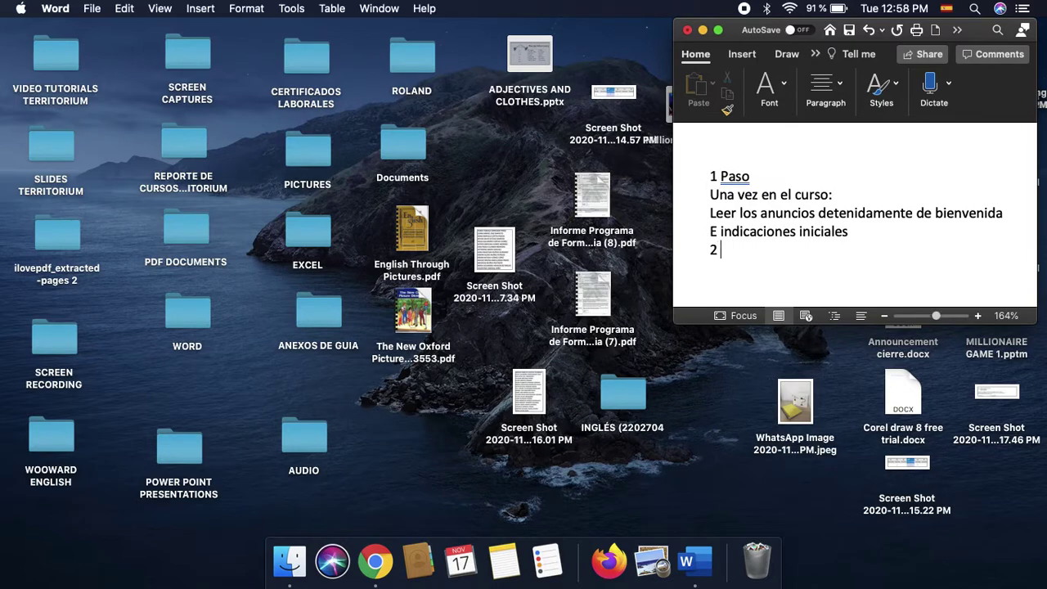
text(Paso Clic )
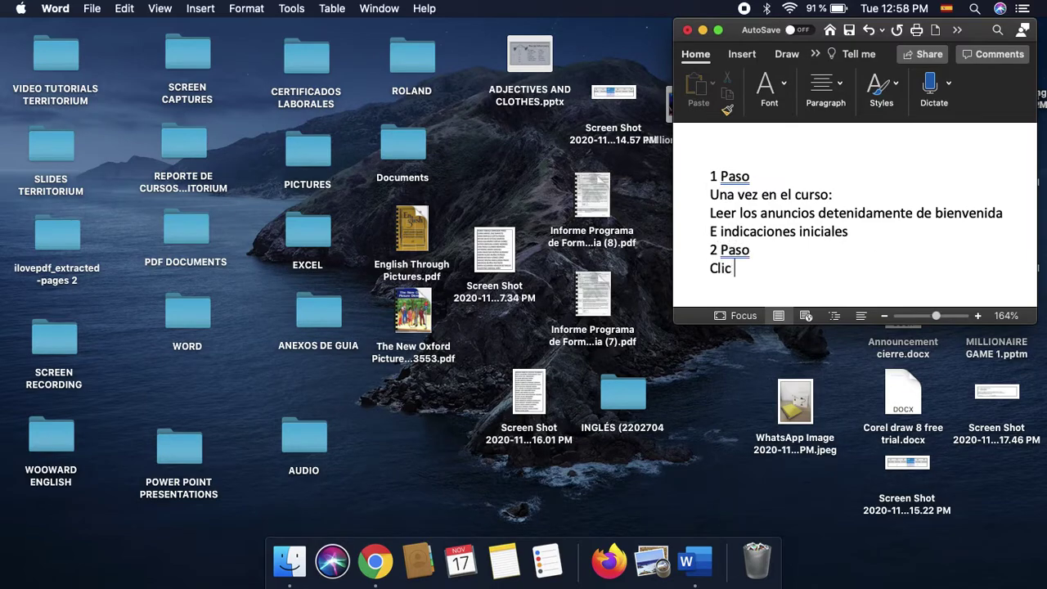
text(en Contenido del Curso)
Switch to Chrome and open "Contenido del curso" from the course's Herramientas list.
click(376, 562)
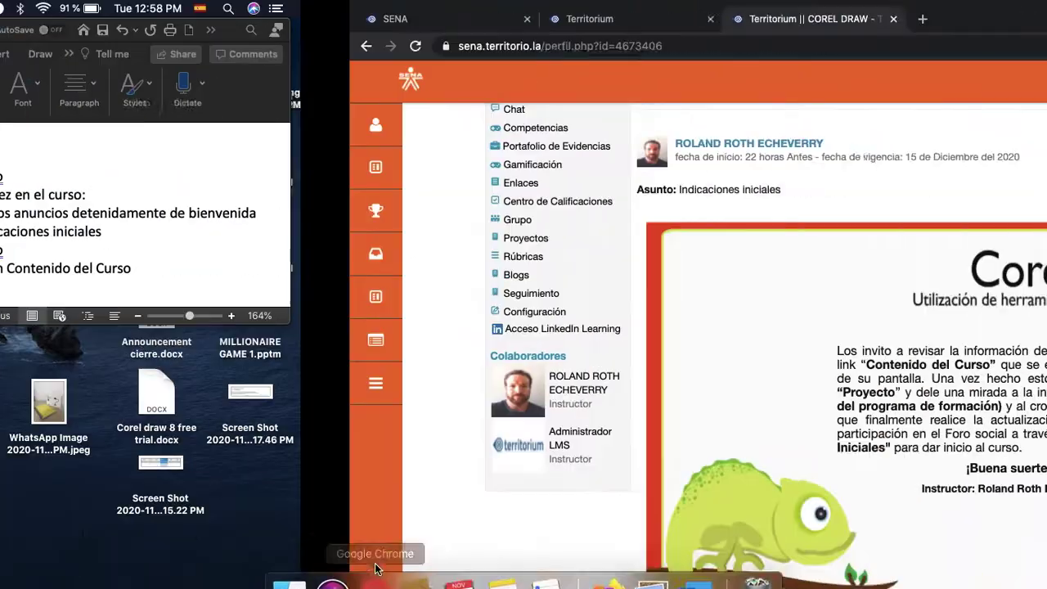
ctrl+scroll(182, 257, up, 10)
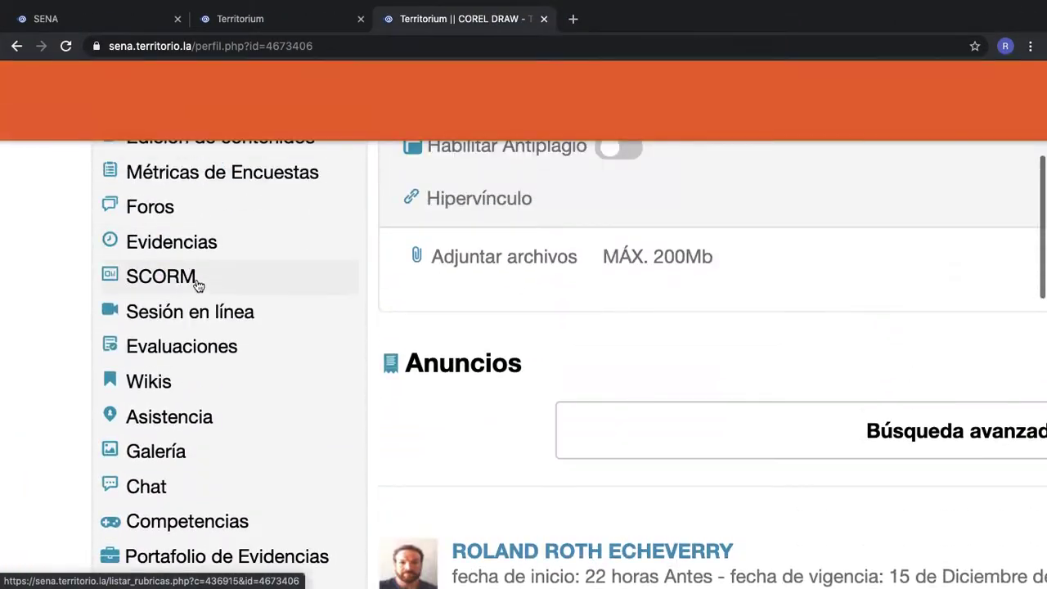
scroll(163, 290, up, 5)
ctrl+scroll(205, 416, up, 3)
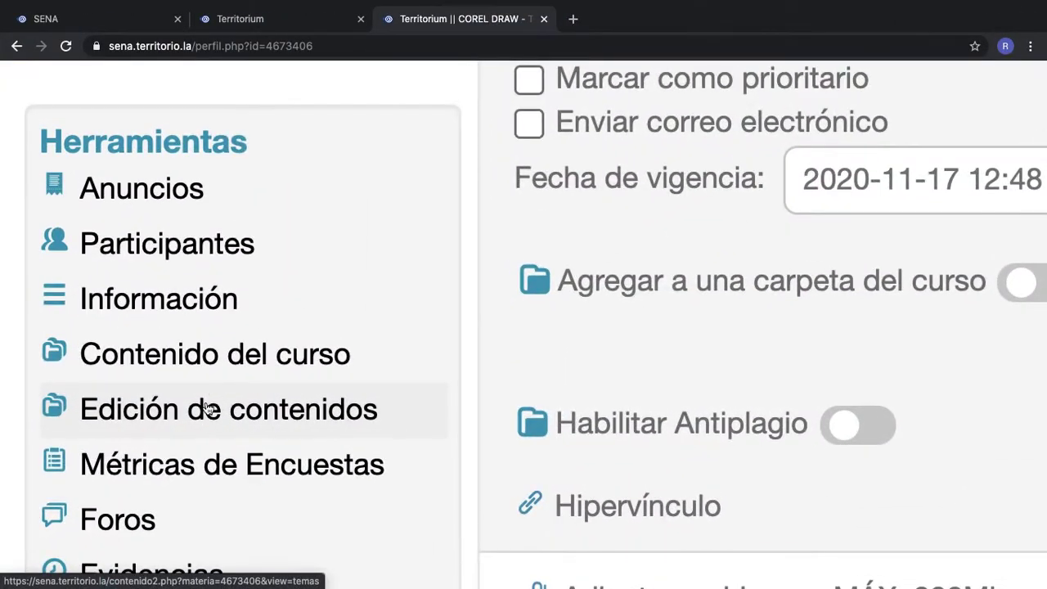
click(222, 357)
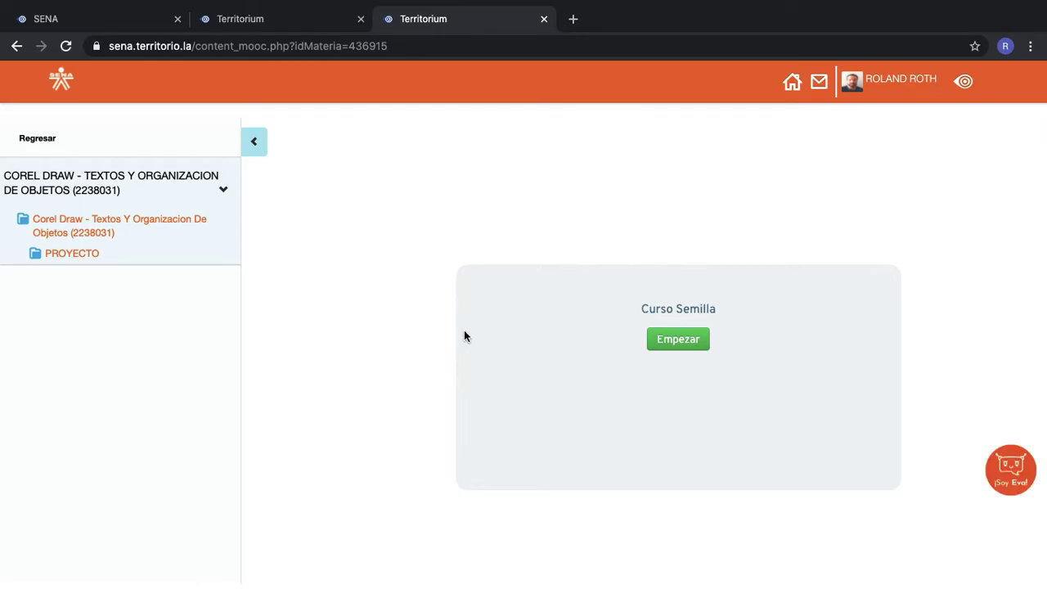
Switch to Word and add the heading "3 Paso" below the "Contenido del Curso" line.
key(ctrl+Up)
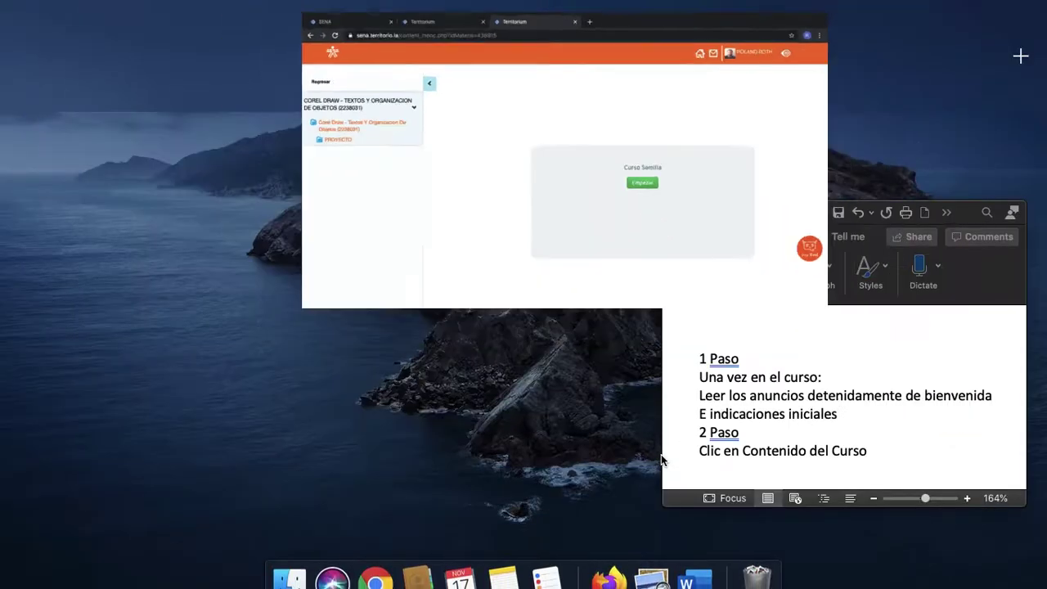
click(911, 295)
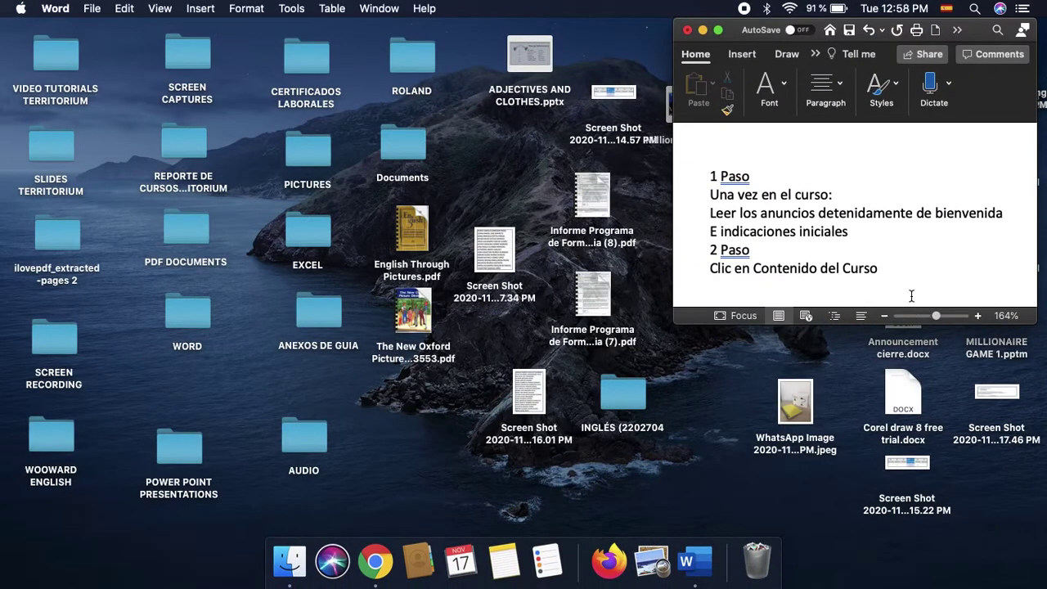
key(Return)
text(3)
text( Pao)
text(so)
key(Return)
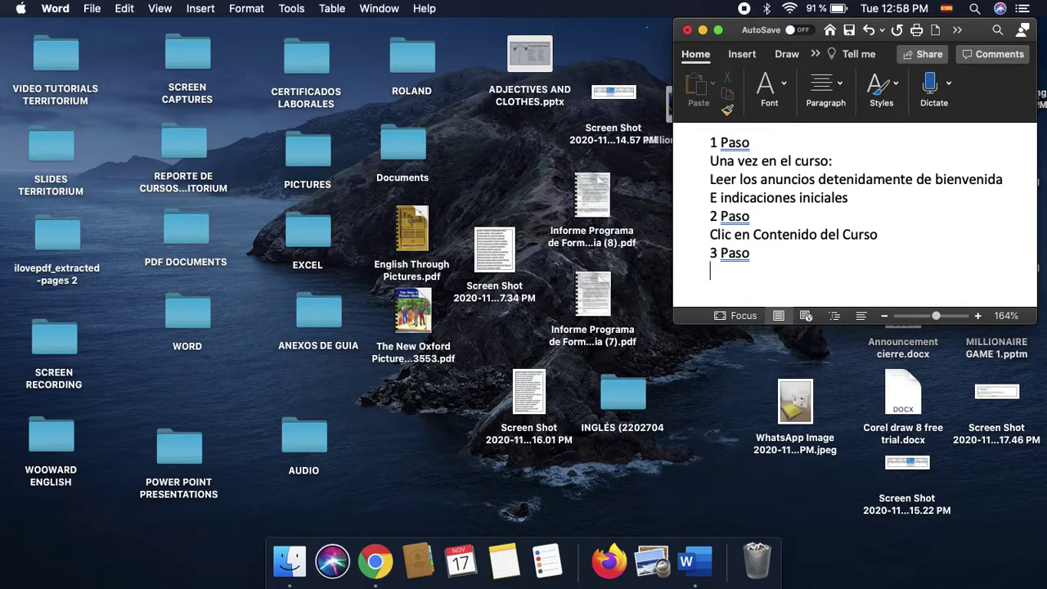
Write "NO dar clic en curso semilla Empezar. Sólo" under "3 Paso" and start a new line.
text(NO dar clic en curso semil)
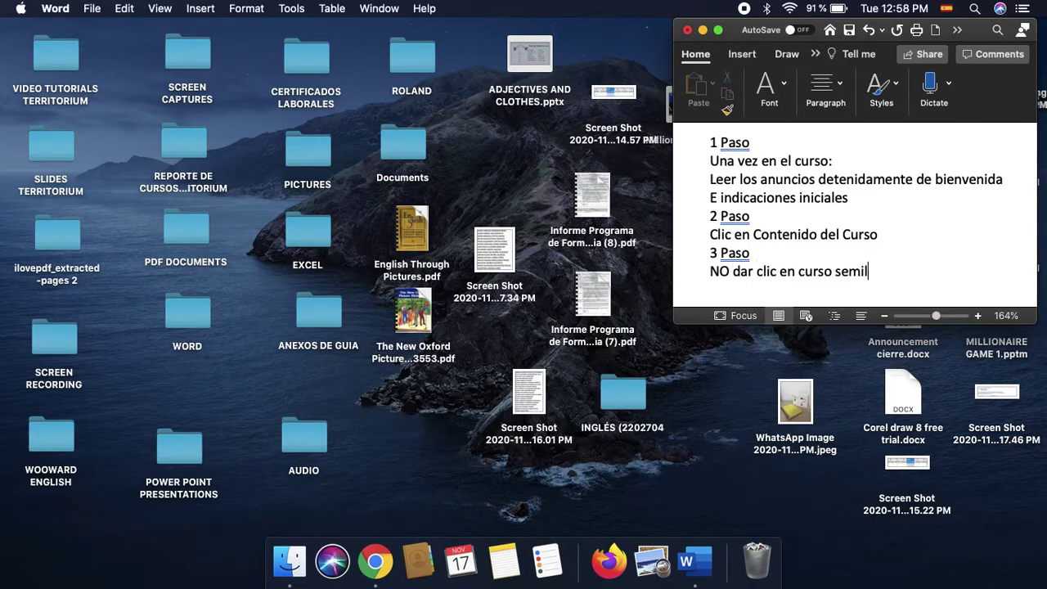
text(la Empe)
key(BackSpace)
key(BackSpace)
text(zar. SO)
key(BackSpace)
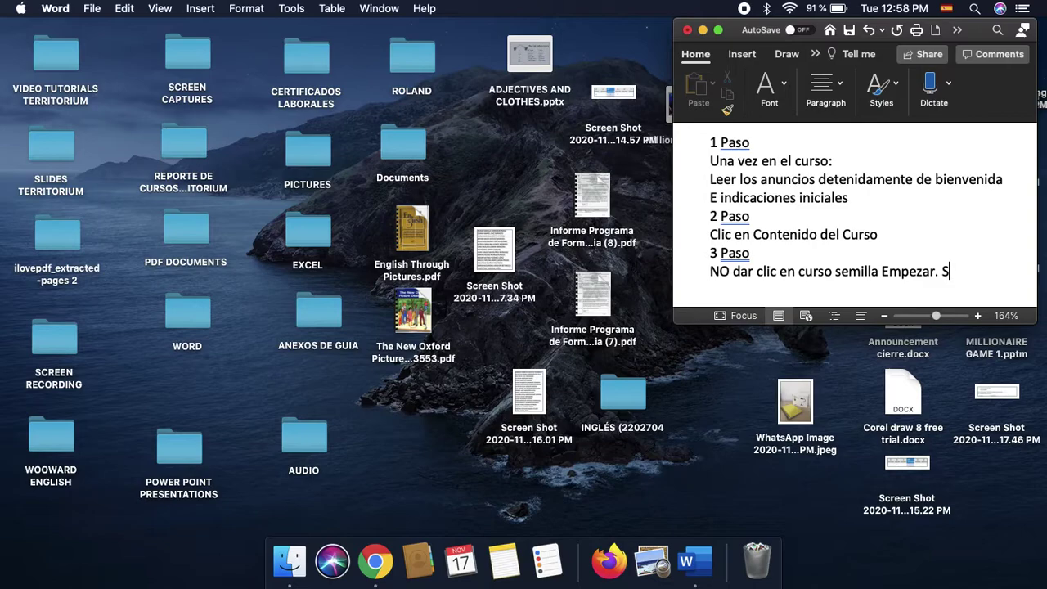
key(BackSpace)
key(BackSpace)
key(Return)
Continue the third step's instruction with "Manejaremos el menú de la izquierda".
text(m)
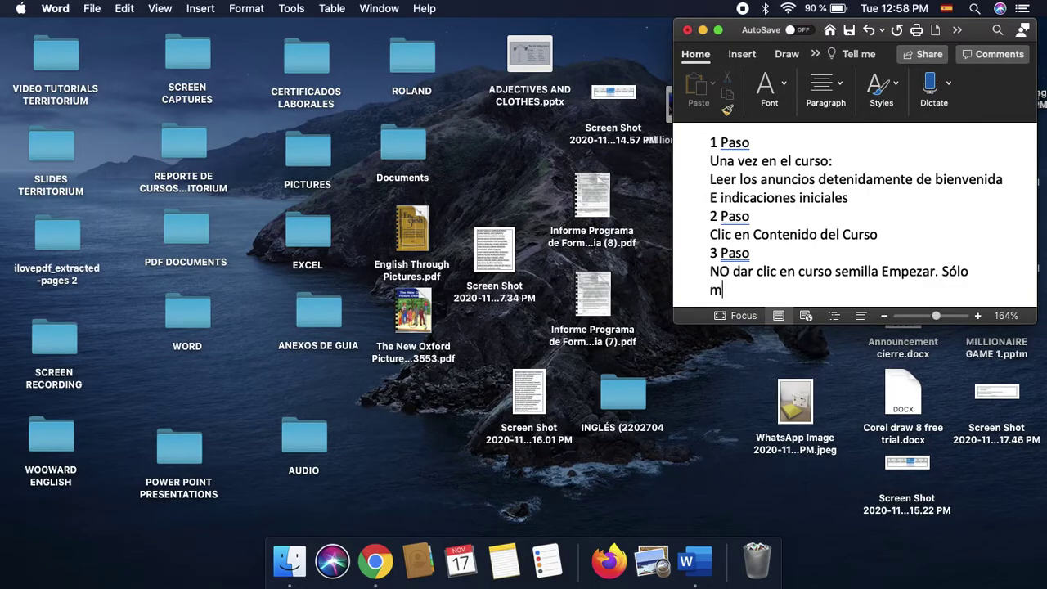
text(anejaremos el mení d)
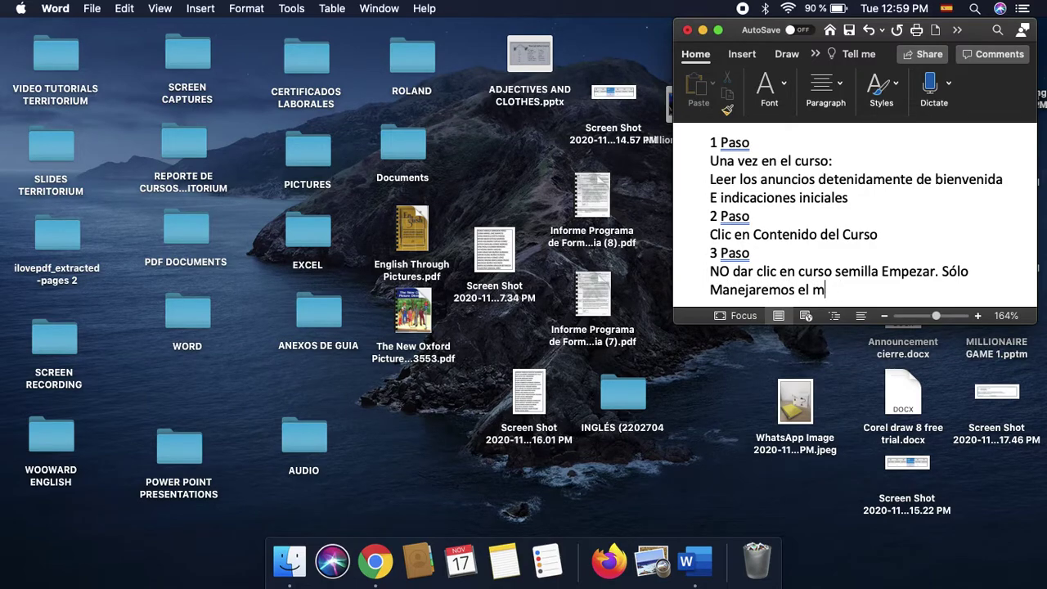
text(ú de l a izquierda)
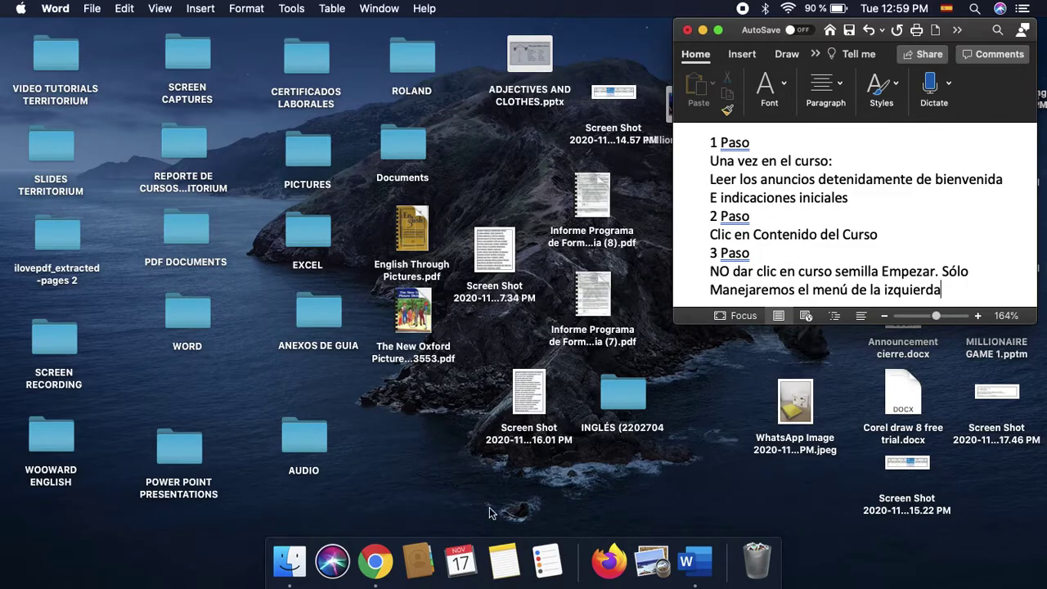
Switch to Chrome and examine the folder tree of the course content around the PROYECTO folder.
click(384, 558)
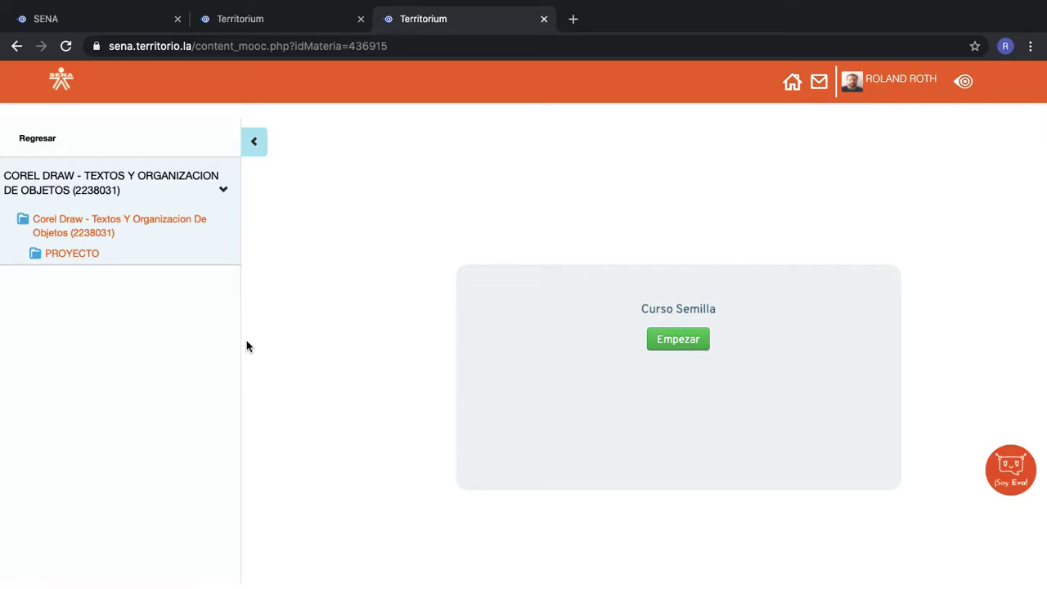
scroll(122, 238, up, 5)
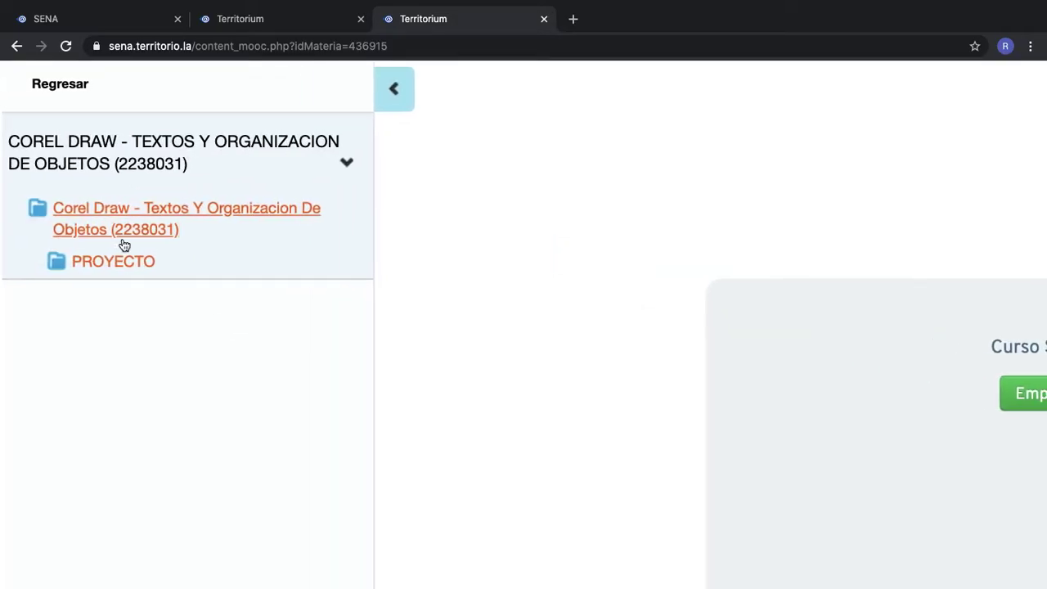
scroll(84, 246, down, 2)
Switch to Word and add the heading "4 Paso" with the line "Clic en Proyecto" at the end of the document.
key(ctrl+Up)
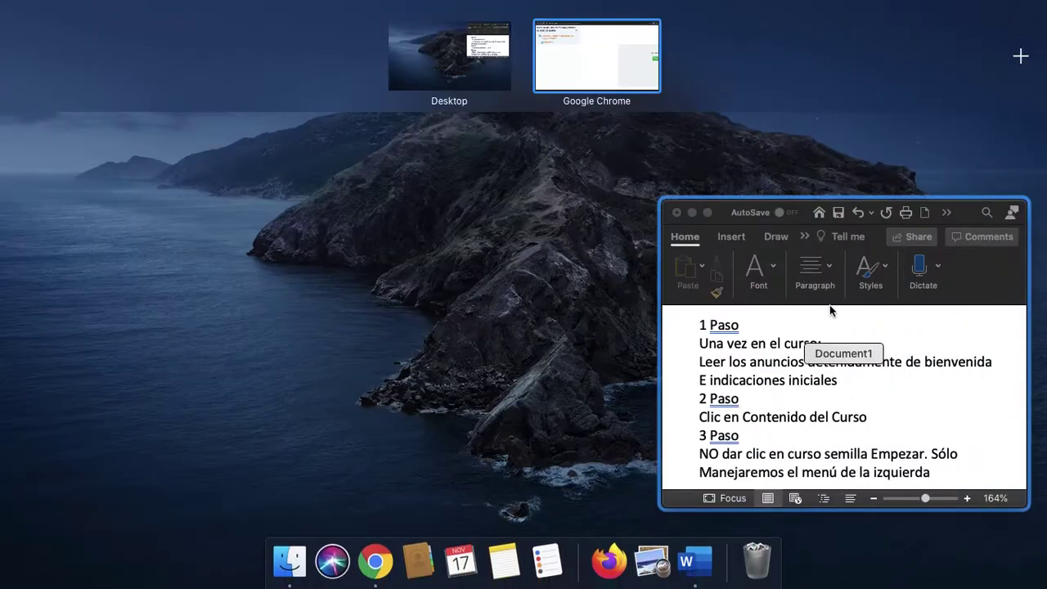
click(830, 309)
scroll(855, 215, down, 1)
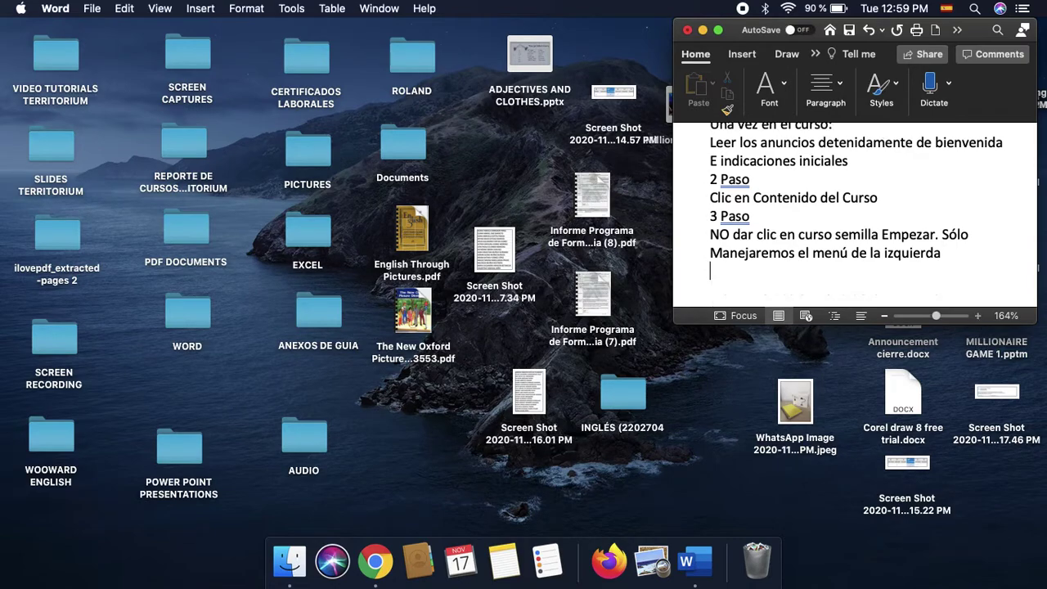
text(4 Paso)
key(Return)
text(Clic)
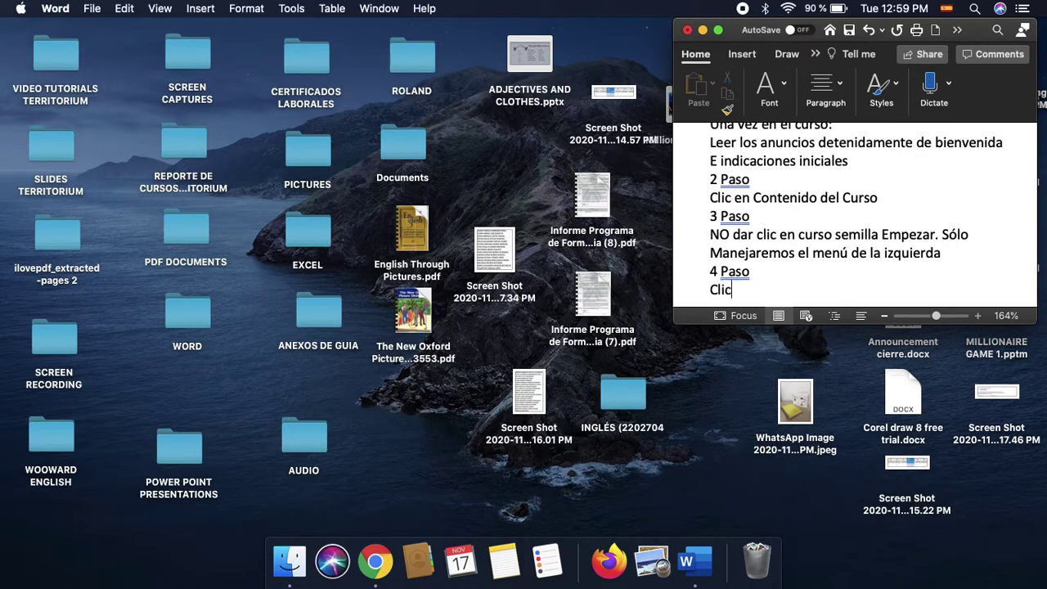
text( en Proyecto)
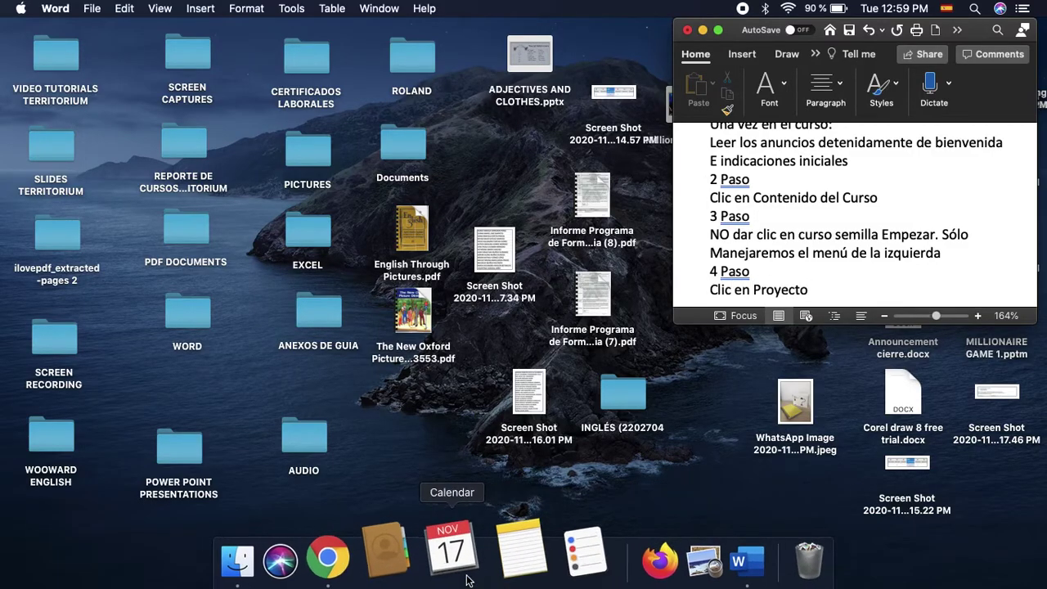
Switch to Chrome and expand the PROYECTO folder in the course content tree.
click(374, 561)
click(96, 208)
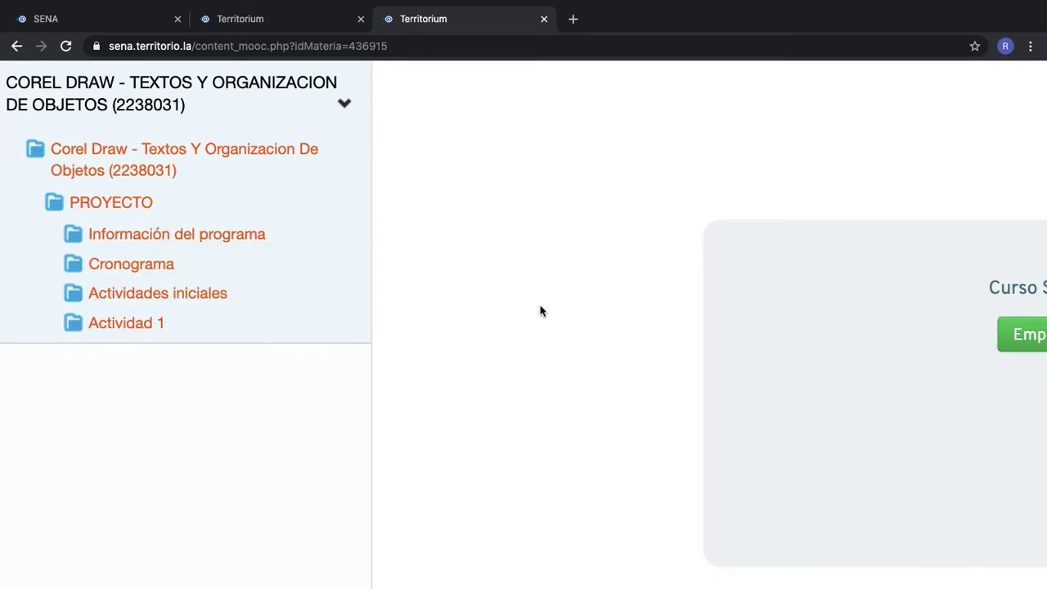
Switch to Word and add the heading "5 Paso" with the line "Clic en Cronograma" at the end of the document.
key(ctrl+Up)
click(806, 344)
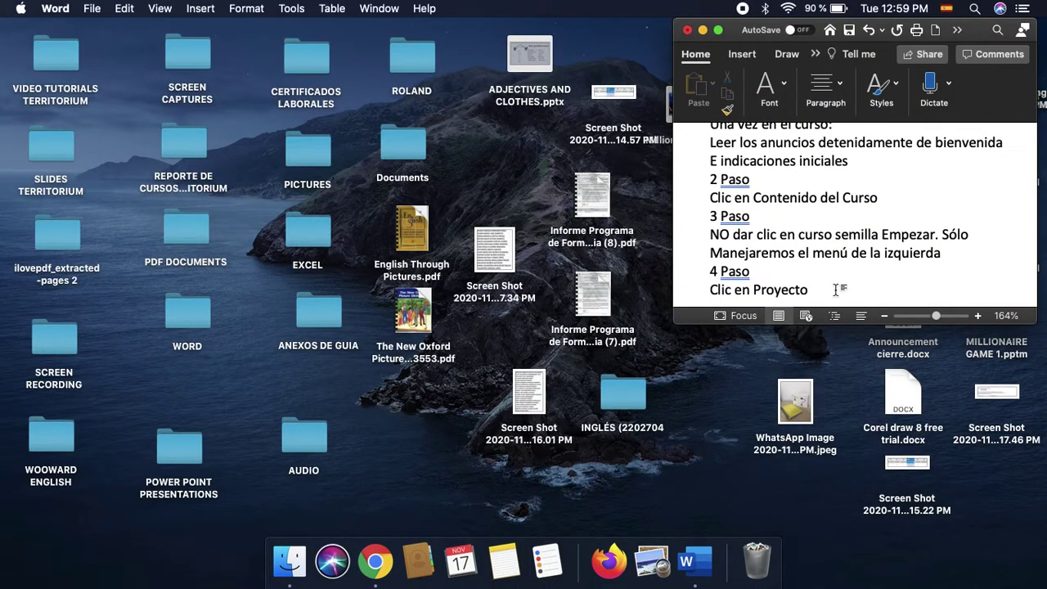
click(835, 290)
key(Return)
text(%)
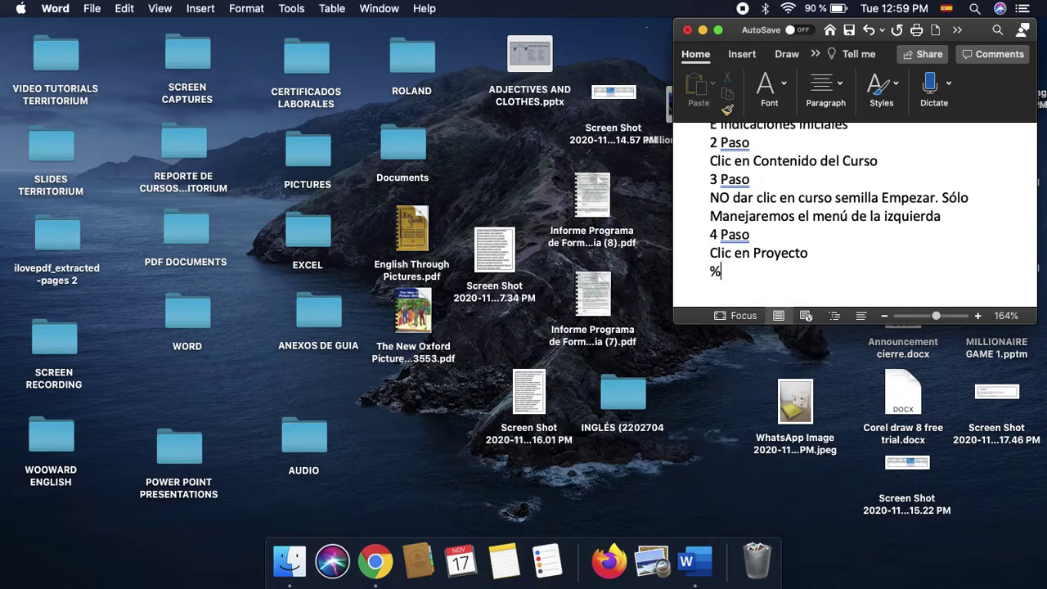
key(BackSpace)
text(4)
key(BackSpace)
text(5 Paso)
key(Return)
text(Clic e)
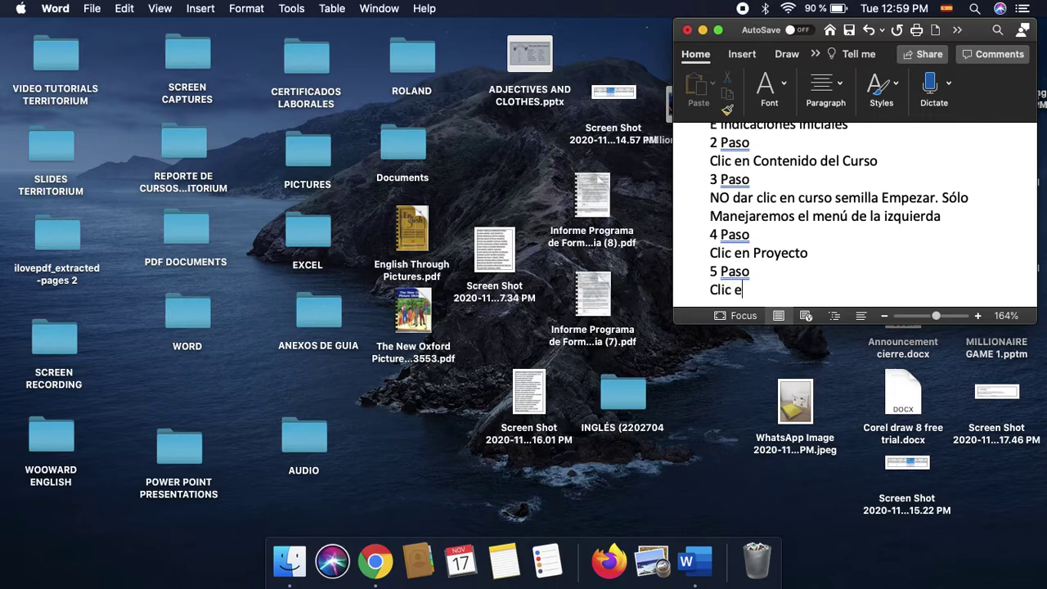
text(n Cronograma)
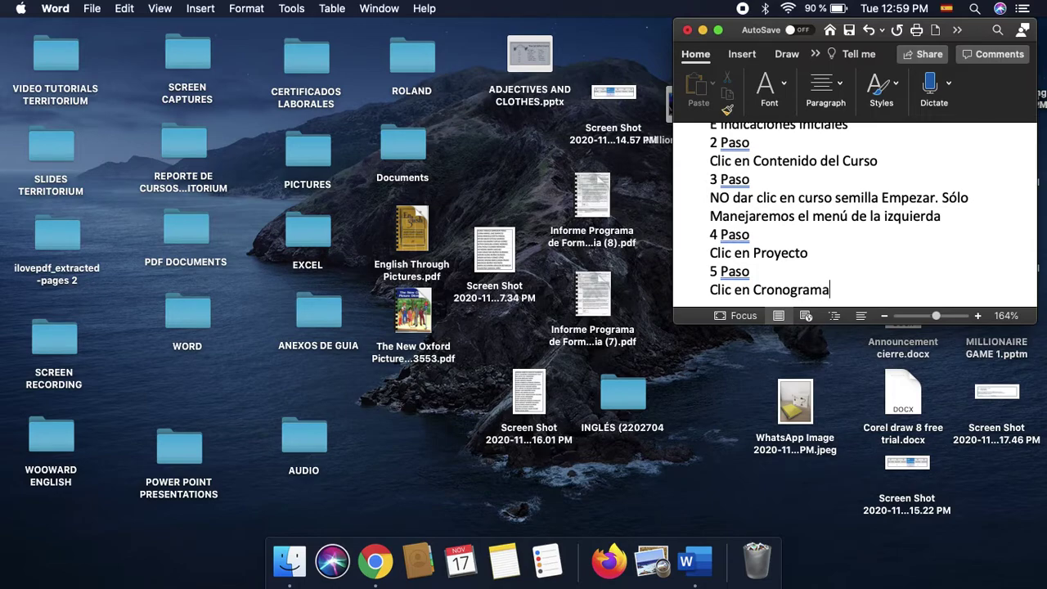
Continue the fifth step's instruction with "y luego en Cronograma De Actividades y luego de nuevo En Cronograma de actividades", split over three lines.
text( y lue)
key(BackSpace)
text(grama y luego en Cronograma)
key(Return)
text(de ctividade)
key(BackSpace)
key(BackSpace)
key(BackSpace)
key(BackSpace)
key(BackSpace)
key(BackSpace)
key(BackSpace)
key(BackSpace)
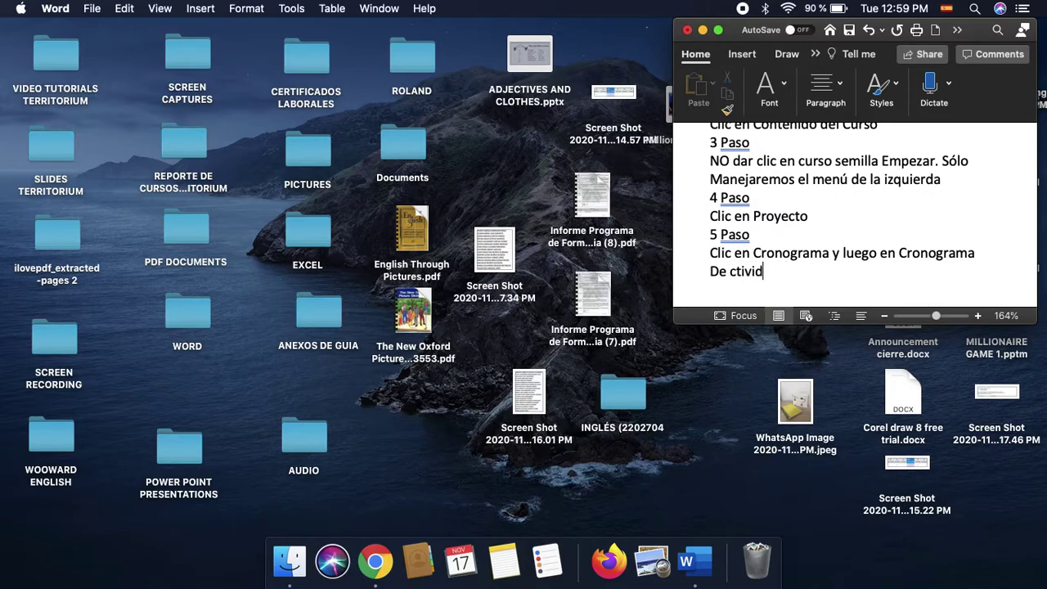
text(Actividades )
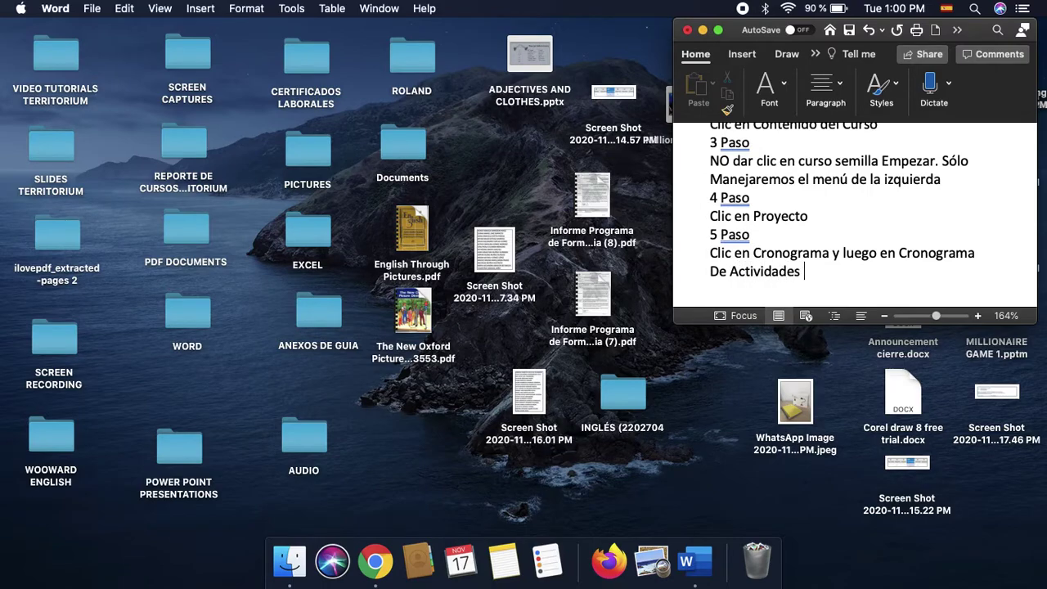
text(y luego de nuevo )
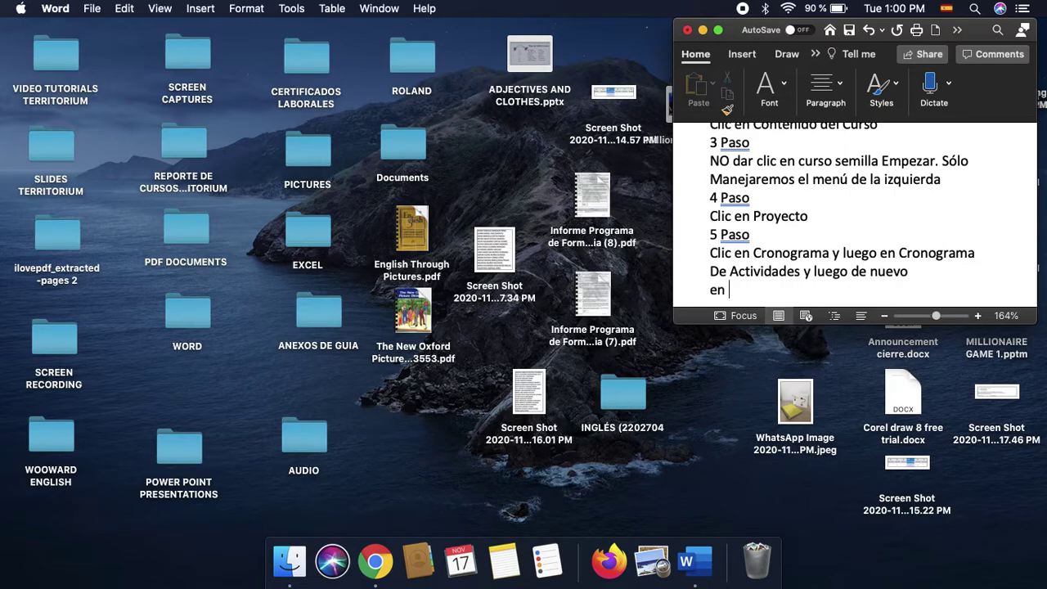
text(En Cronograma de actividades)
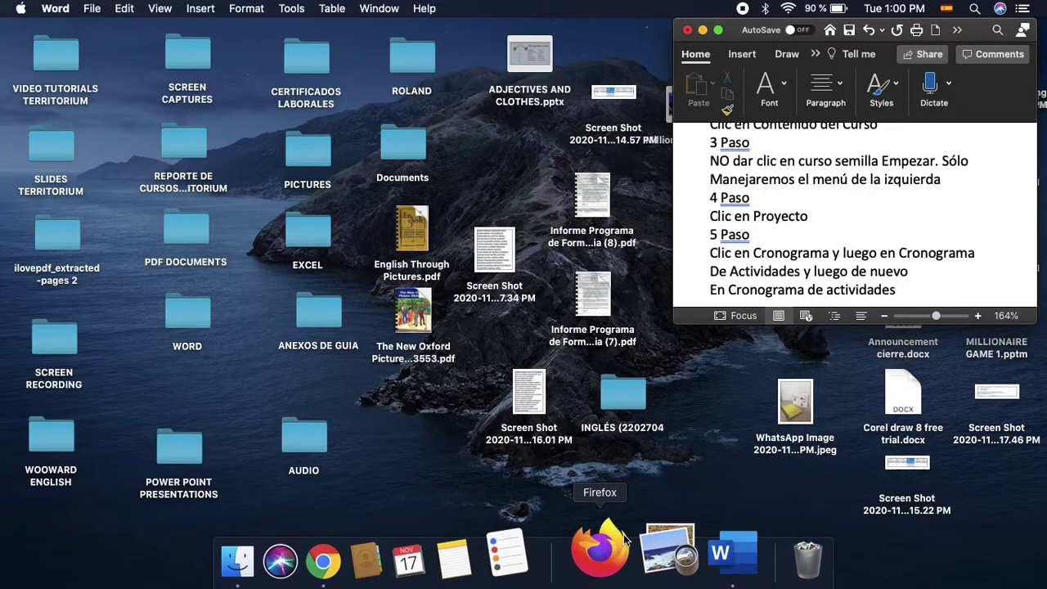
Switch to Chrome, expand the Cronograma folder and open the Cronograma de Actividades document inside its subfolder.
click(387, 544)
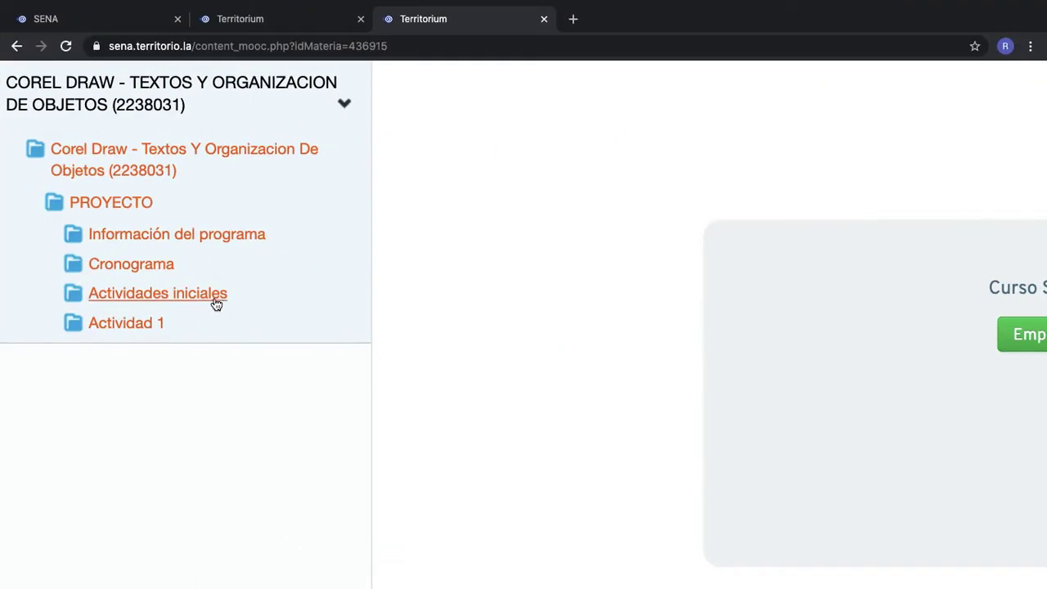
click(154, 266)
click(157, 299)
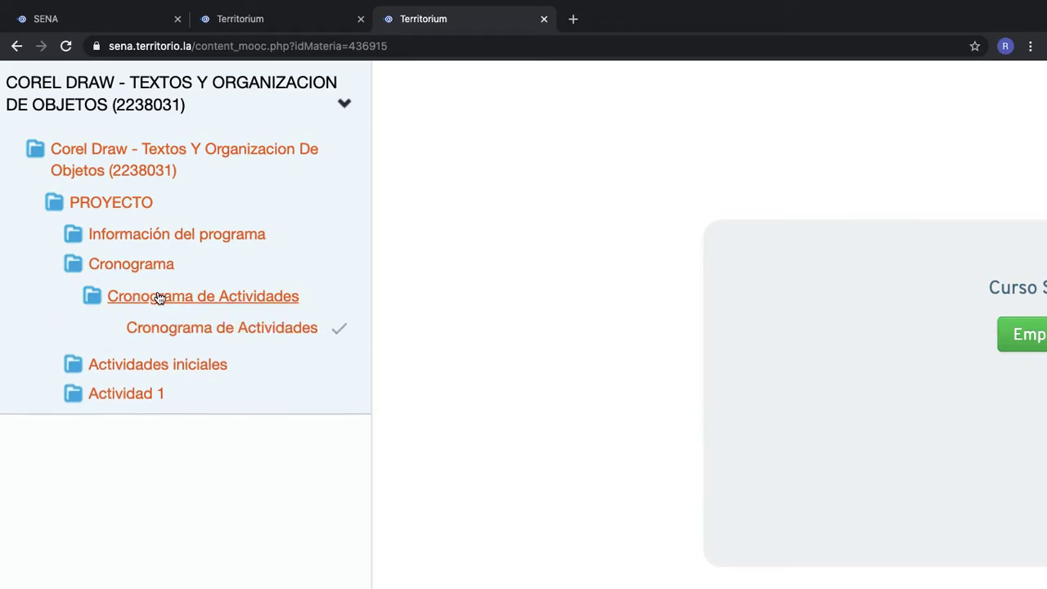
click(179, 336)
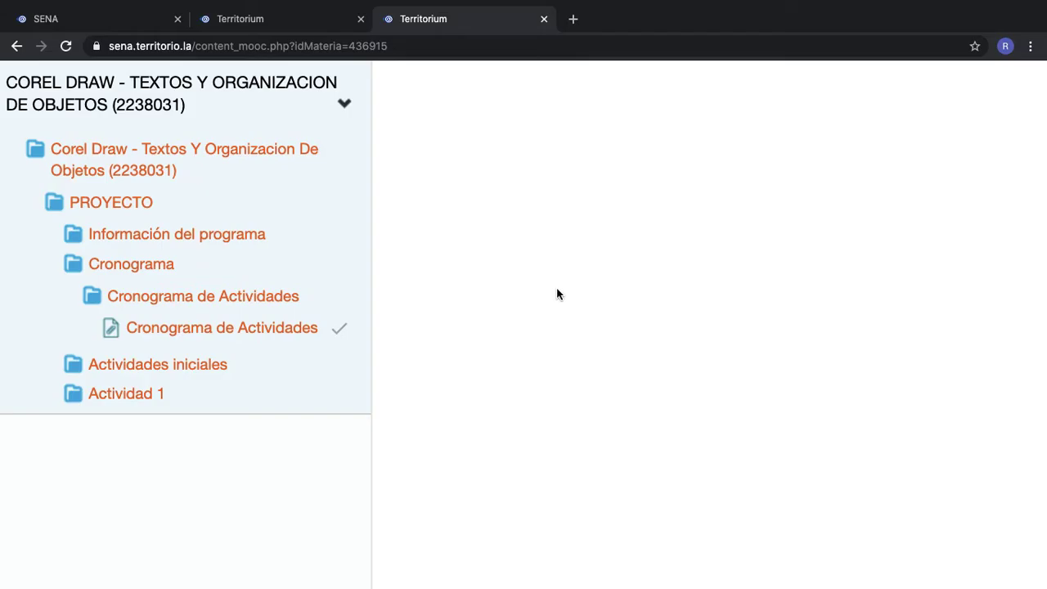
Examine the schedule table for the learning activities, evidence types, delivery dates and web conference dates.
scroll(667, 300, down, 4)
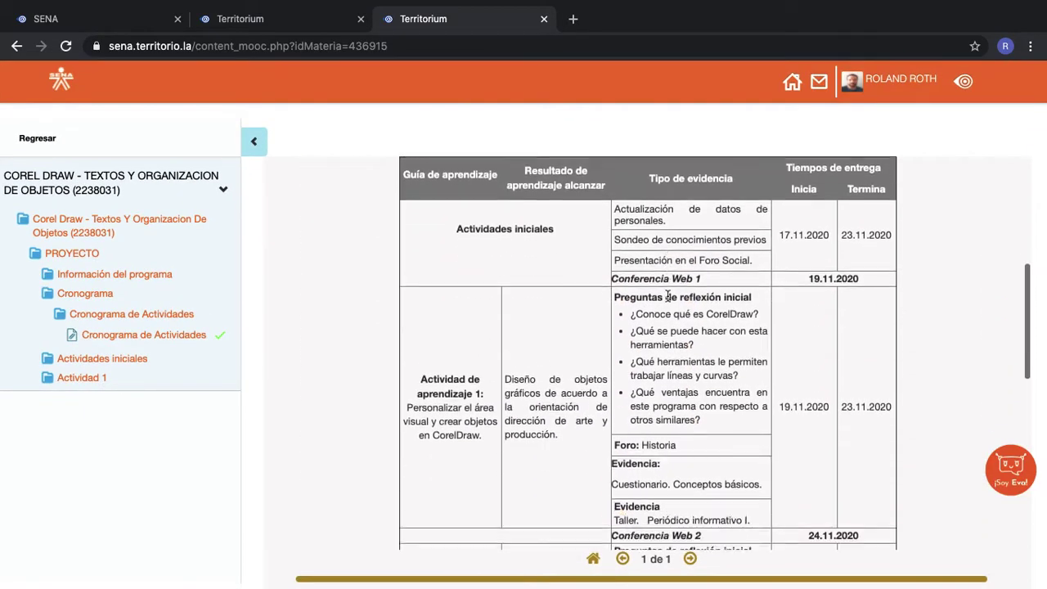
scroll(667, 301, up, 1)
key(ctrl+plus)
key(ctrl+plus)
key(ctrl+plus)
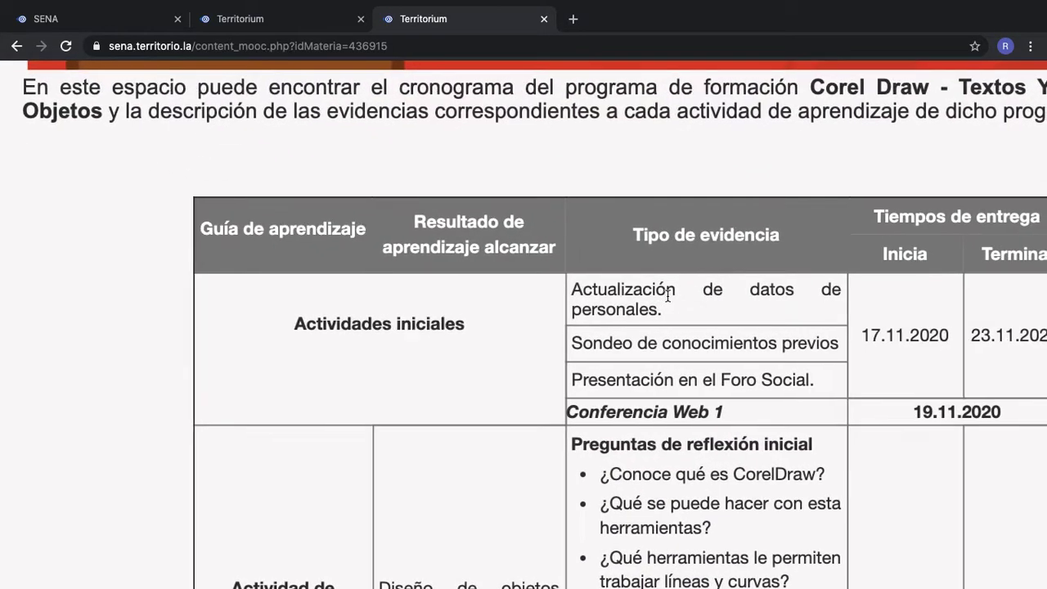
scroll(667, 296, right, 1)
scroll(667, 296, down, 8)
scroll(666, 296, down, 15)
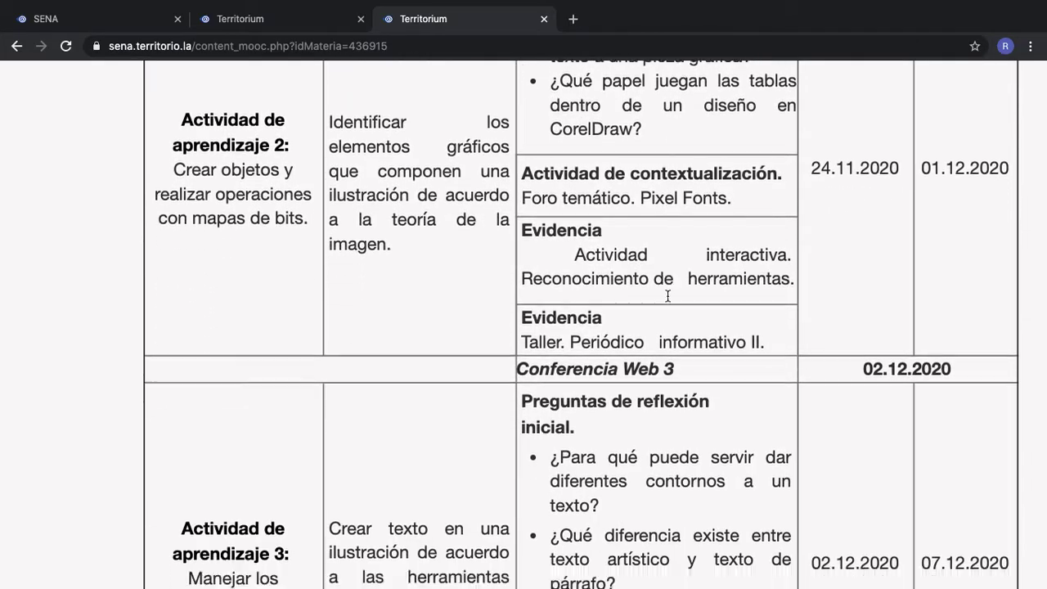
scroll(666, 299, up, 4)
scroll(666, 300, up, 12)
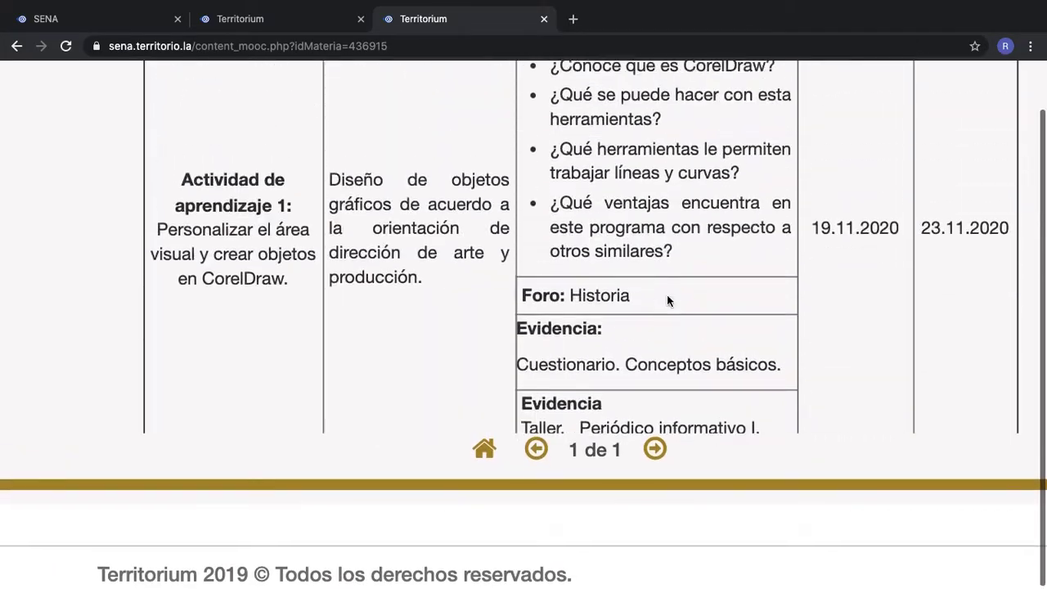
scroll(666, 300, left, 3)
scroll(665, 296, down, 5)
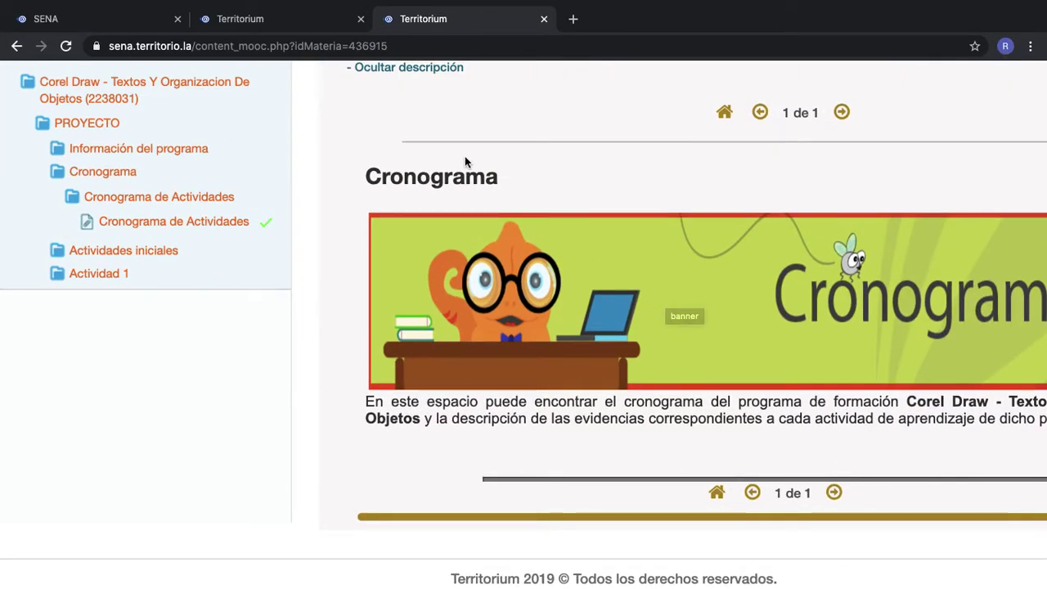
Switch to Word and append ". Visualizará las Actividades que realizaremos en el curso y las fechas. También las fechas de las conferencias web" to the fifth step.
key(ctrl+Up)
click(753, 367)
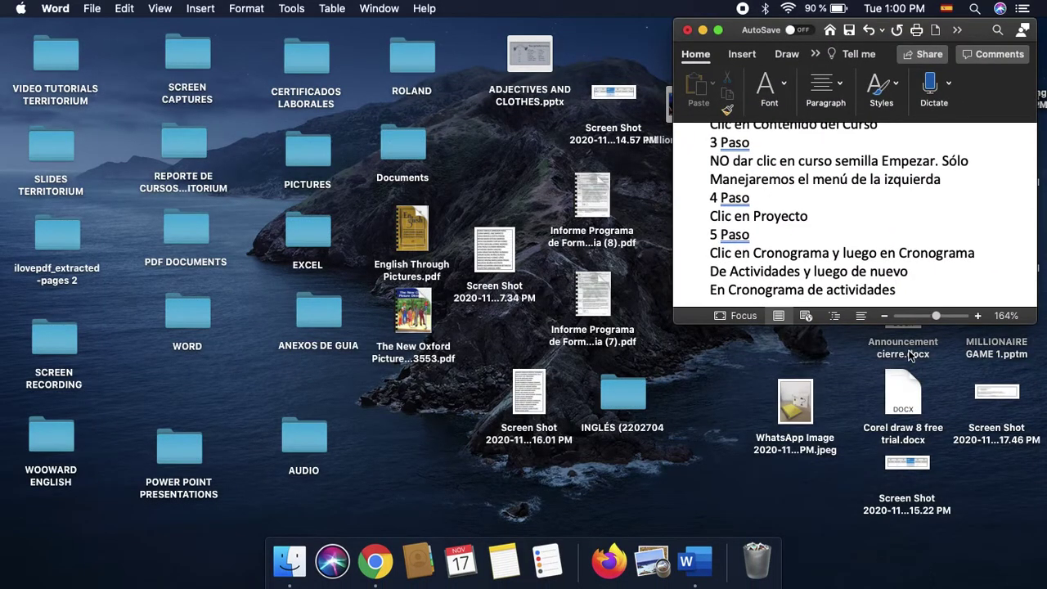
text(. Visualizzará las)
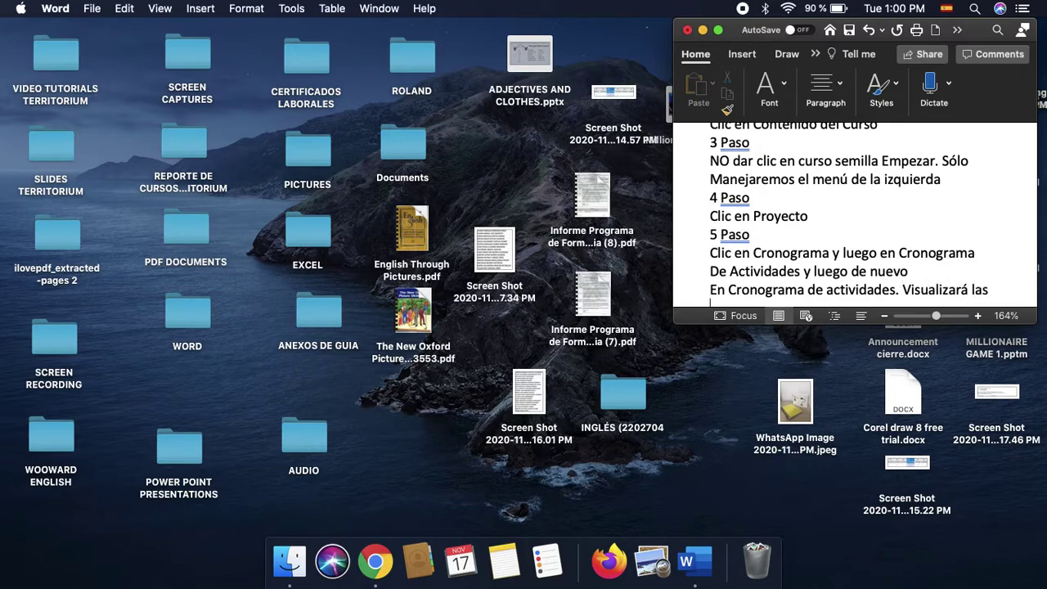
text(actividade)
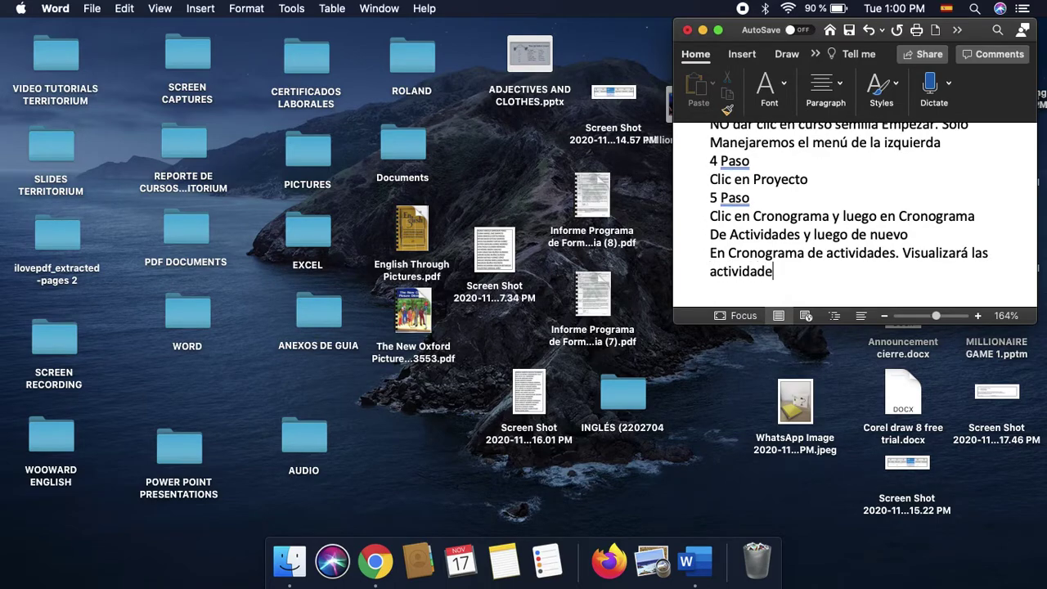
text(s que realizar)
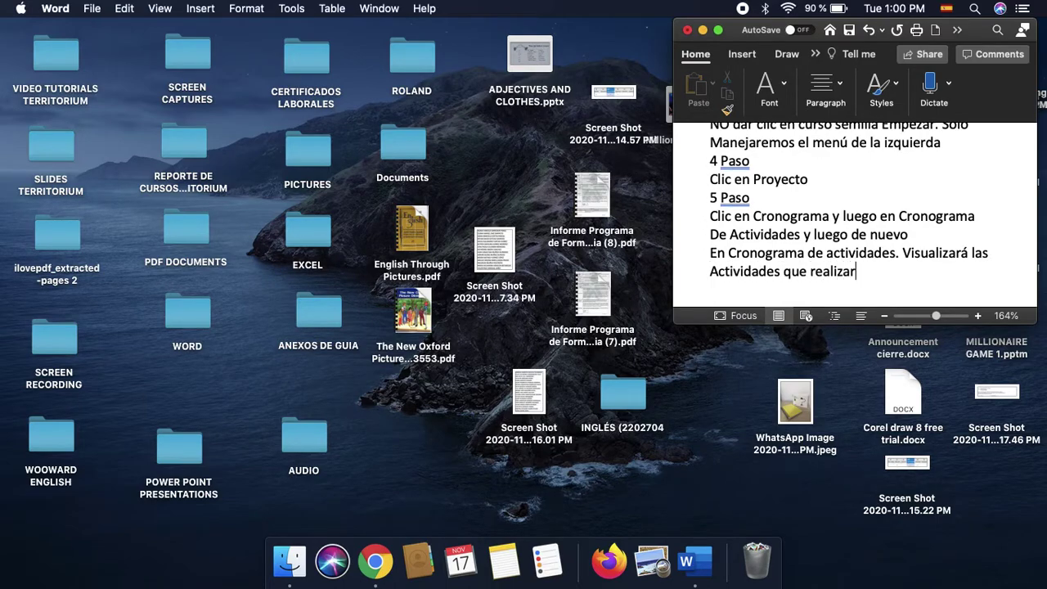
text(emos en el curs)
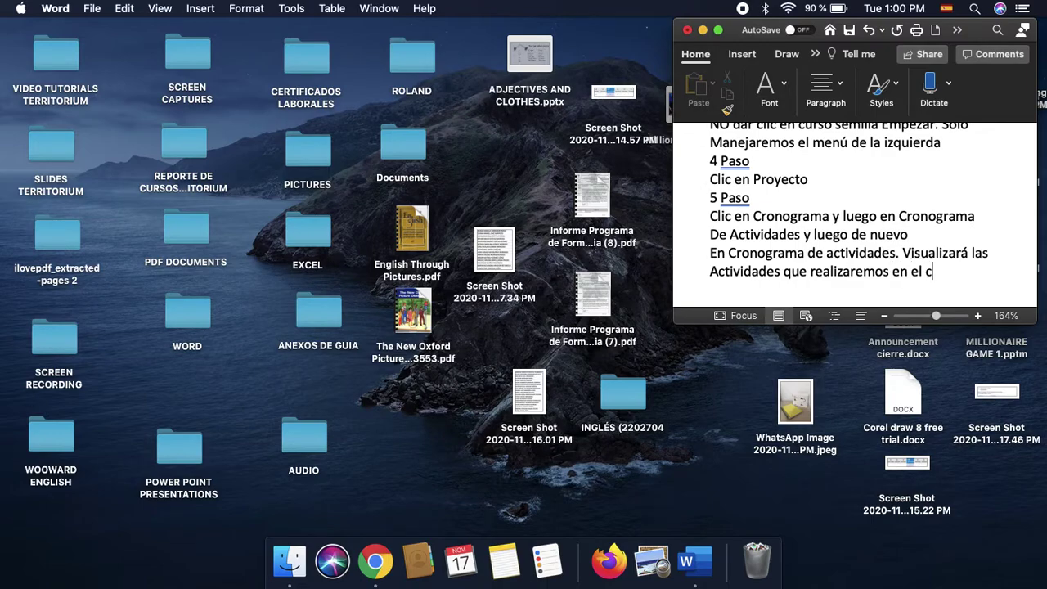
text(as fechas. )
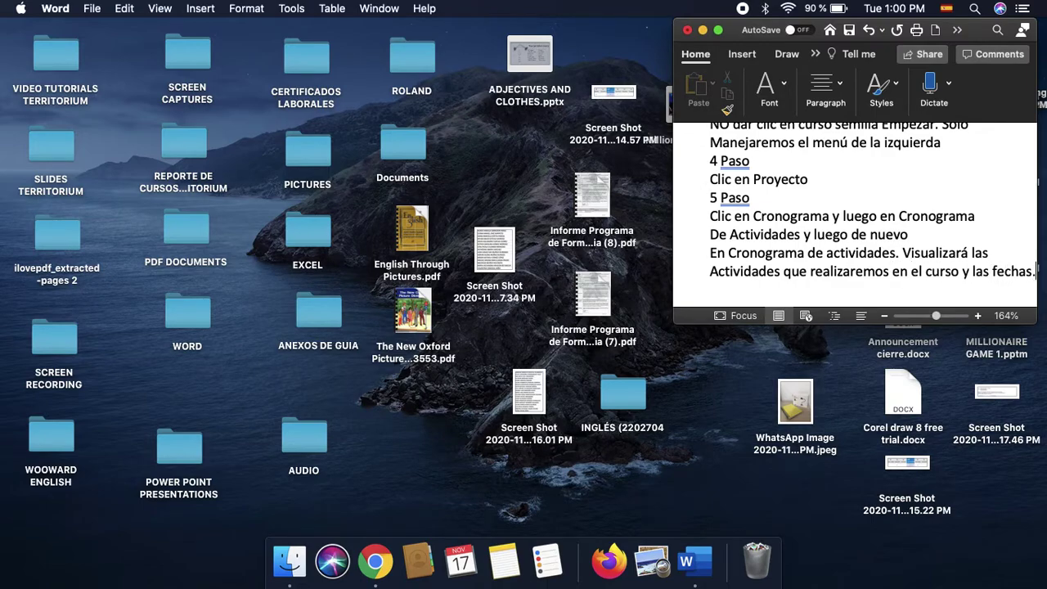
text(También las fechas de las conferencias web)
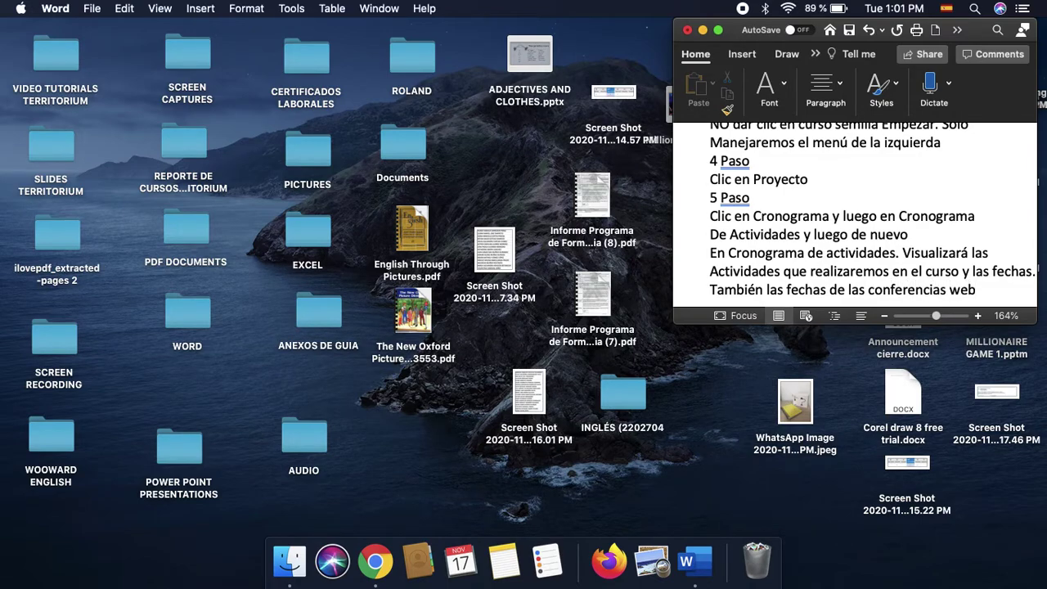
Add the heading "6 Paso" on a new line and enlarge the Word window downward.
key(Return)
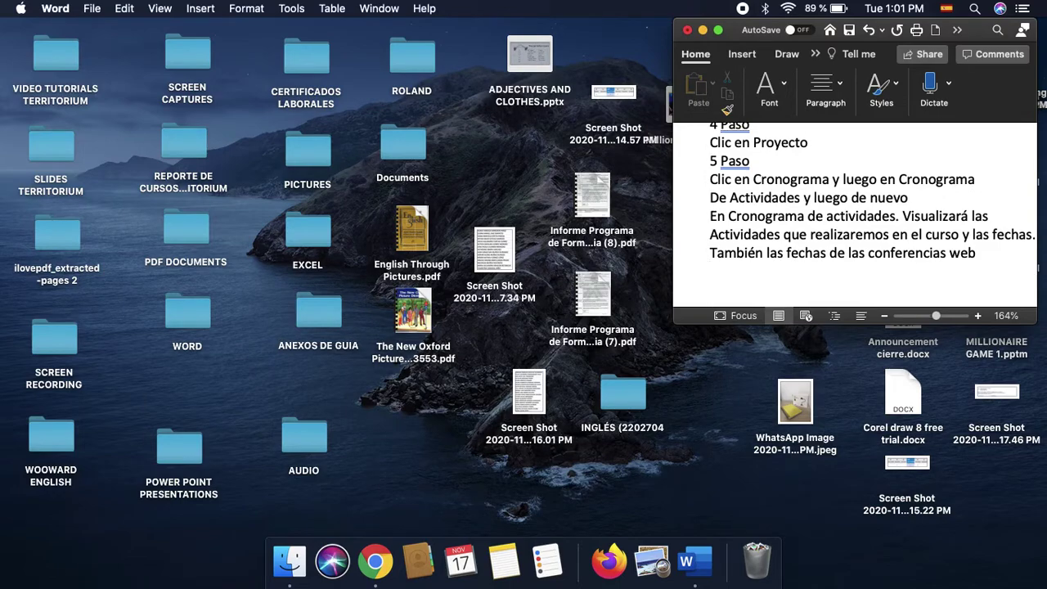
text(6 Paso)
key(Return)
drag(783, 326, 783, 461)
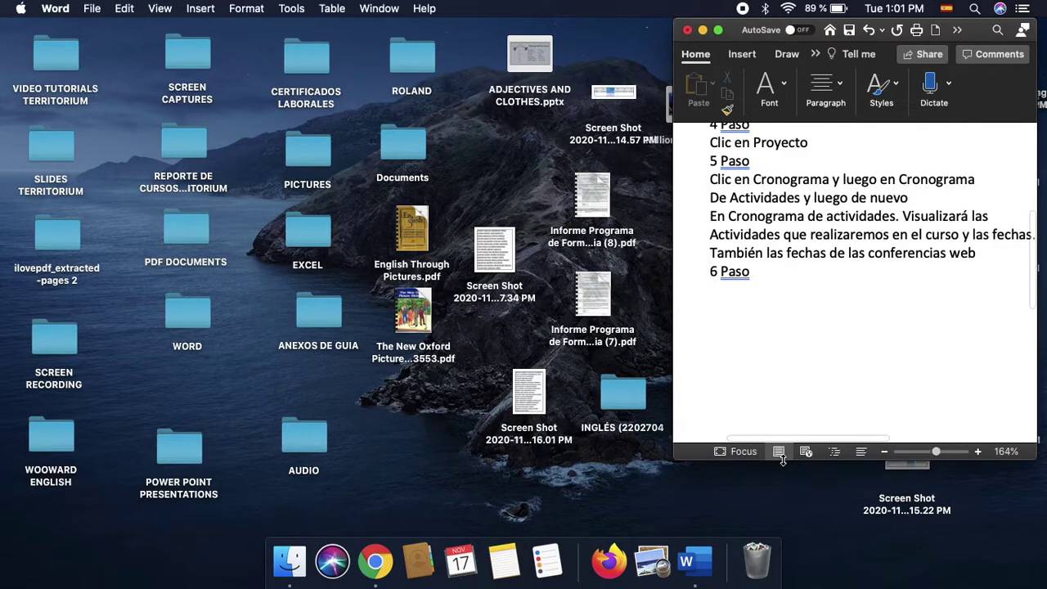
Switch to Chrome and expand the Actividades iniciales folder in the course content tree.
click(330, 557)
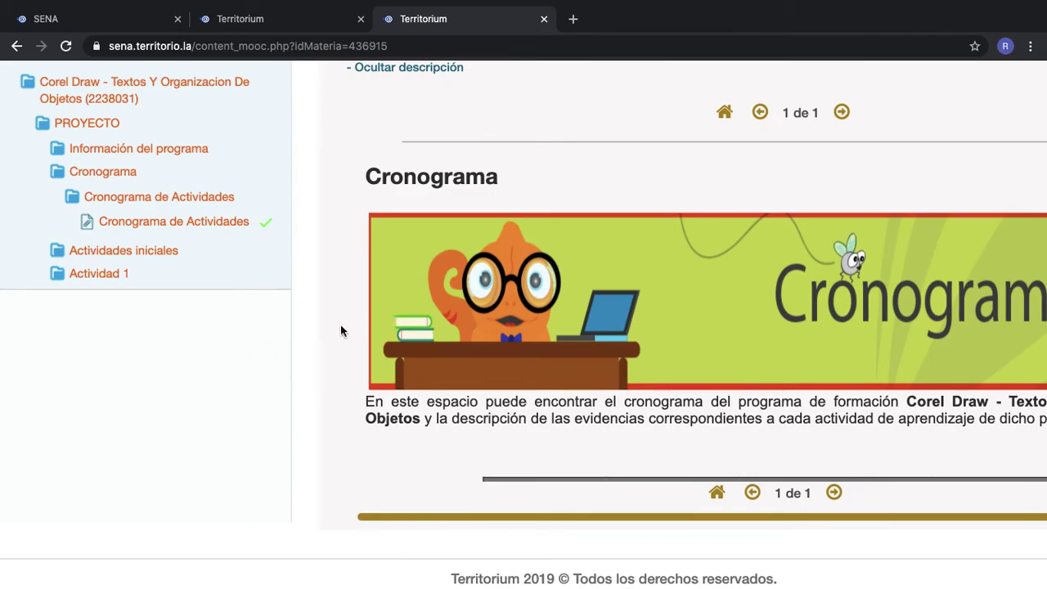
click(142, 252)
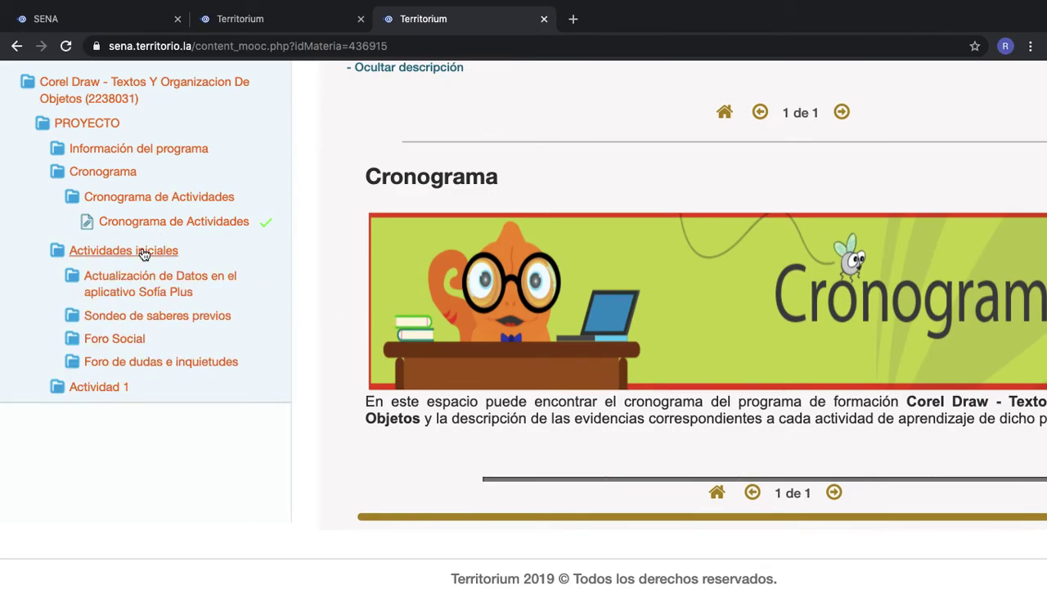
Switch to Word and write "Clic en Actividades Iniciales" under the "6 Paso" heading.
key(ctrl+Up)
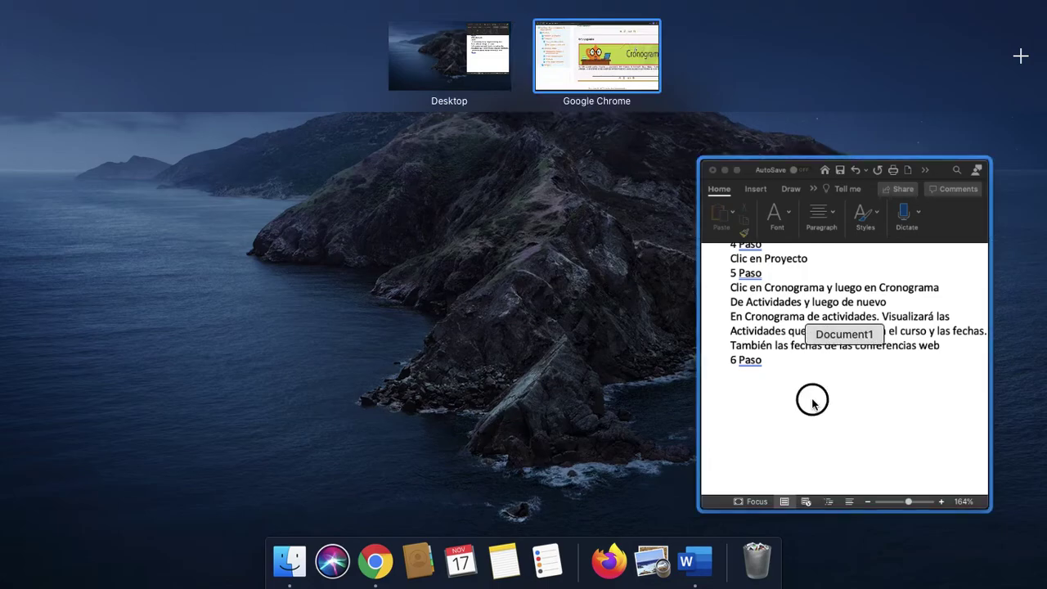
click(747, 398)
text(Clic)
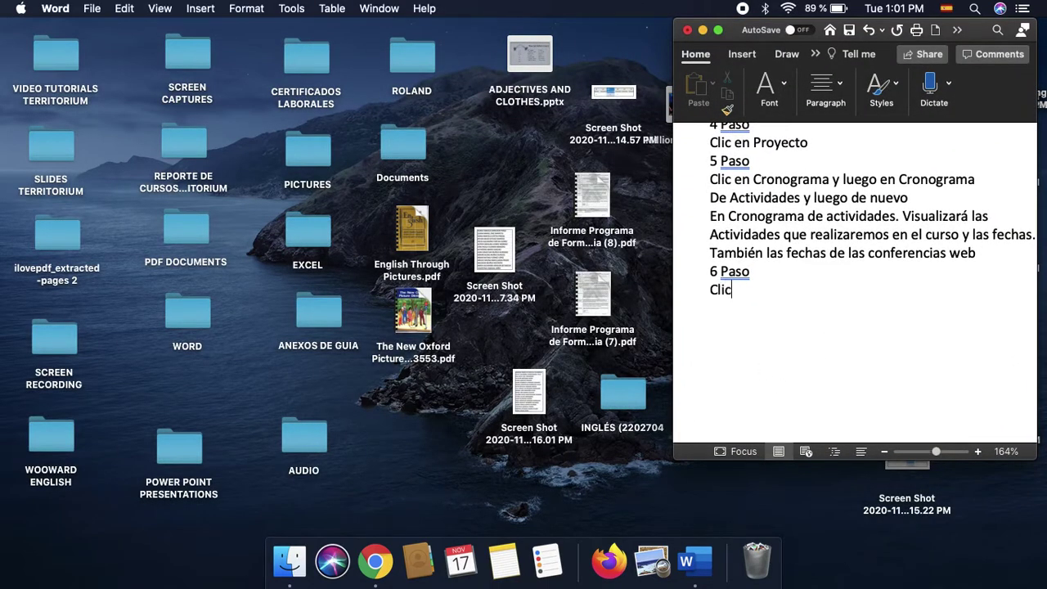
text( en Actividades Iniciales)
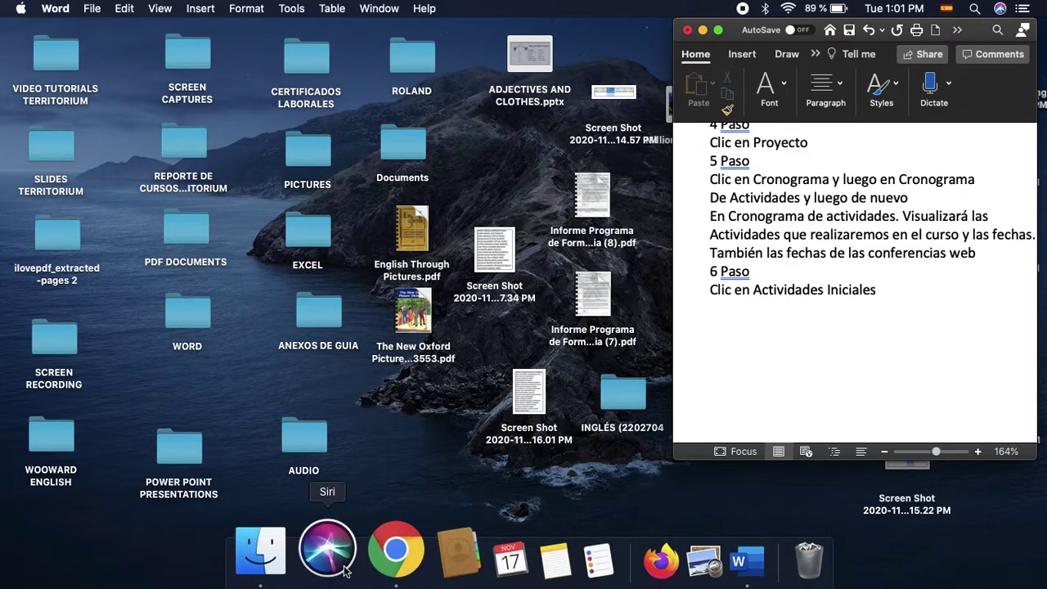
Switch to Chrome and examine the items inside the Actividades iniciales folder.
click(381, 560)
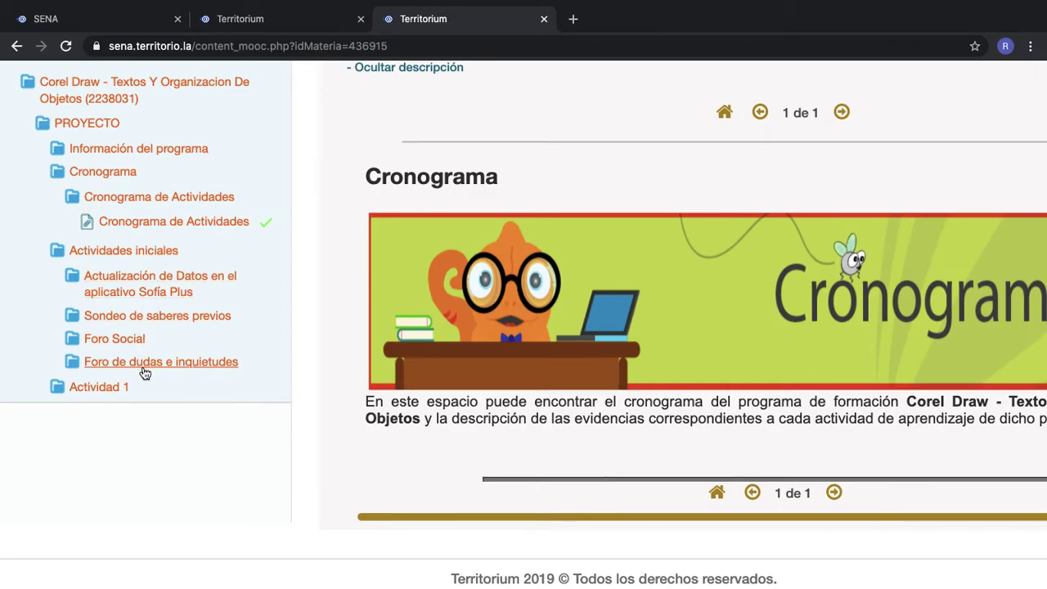
scroll(141, 292, up, 5)
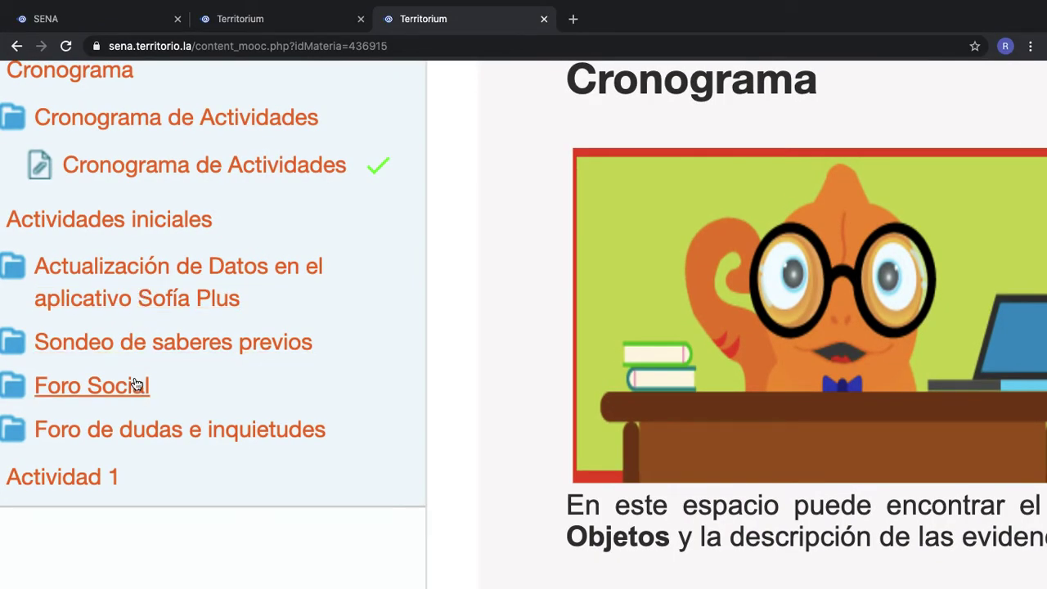
scroll(138, 390, down, 5)
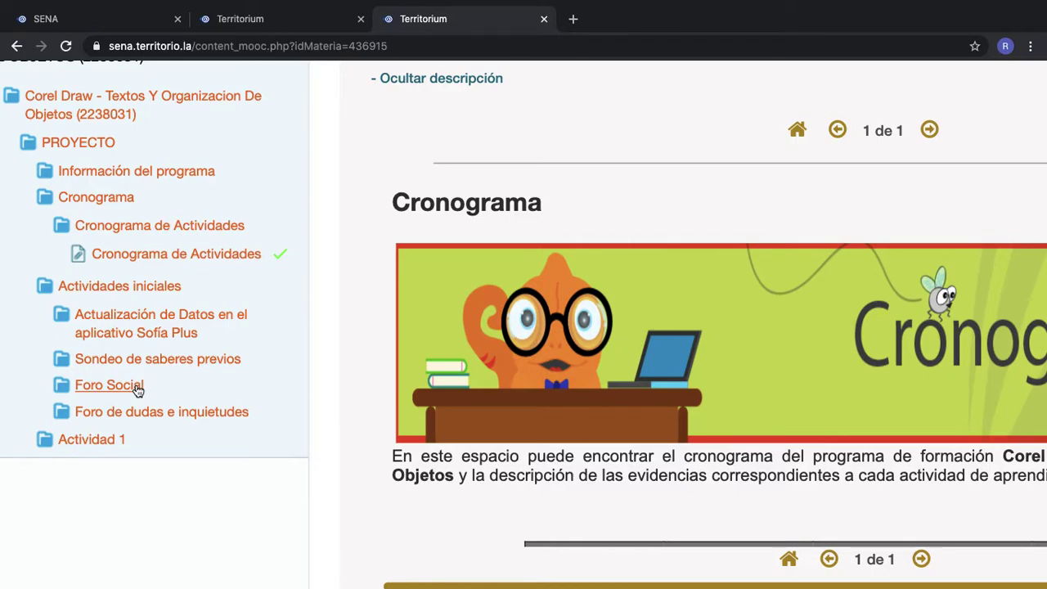
Switch to Word and add the line "Allí dará clic a cada uno de los ítems." to the sixth step.
key(ctrl+Up)
click(785, 389)
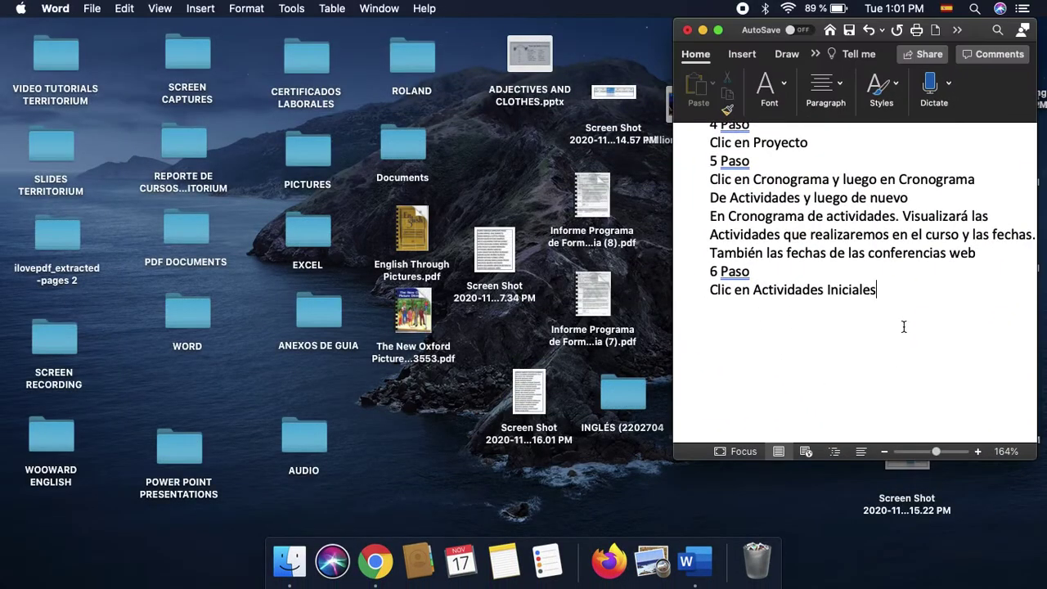
key(Return)
text(Allí dara)
text(pa c)
key(BackSpace)
key(BackSpace)
key(BackSpace)
key(BackSpace)
text(á clic a cada uno de los item)
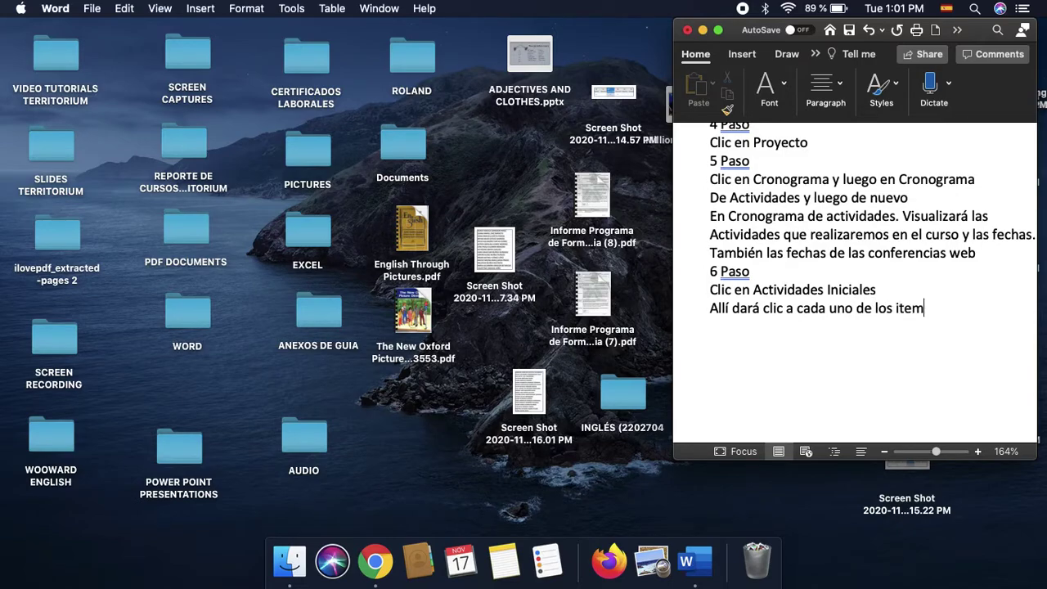
key(BackSpace)
key(BackSpace)
key(BackSpace)
key(BackSpace)
text(ítems.)
Add the exception "Excepto: Foro de inquietudes (salvo tenga una Duda)" below the instruction about the items.
key(Return)
text(Excepto)
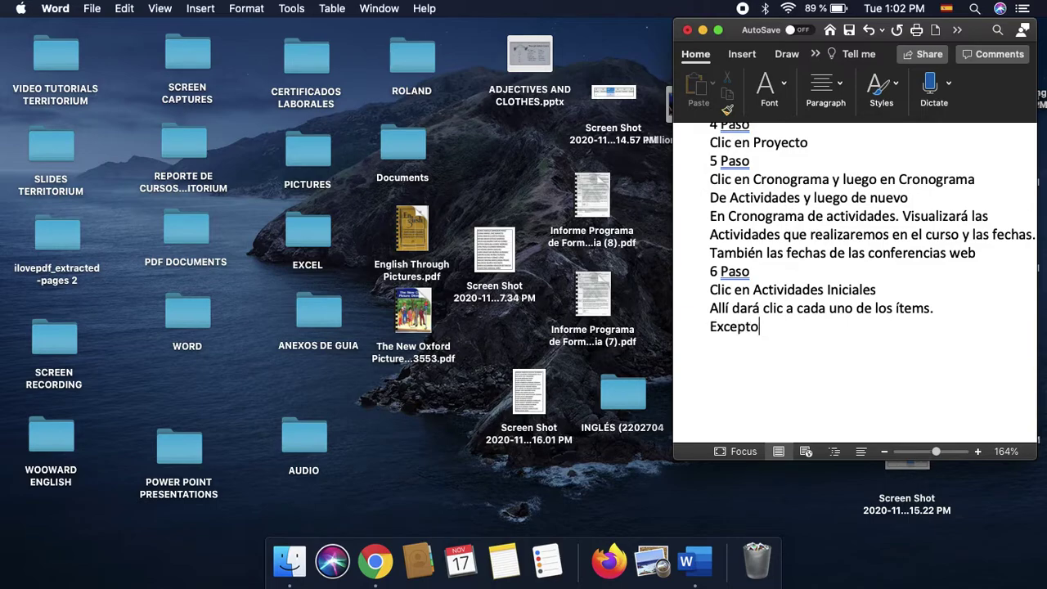
text(: Foro de inquietudes a n)
key(BackSpace)
key(BackSpace)
text((salvo e)
key(BackSpace)
text(tenga una)
key(Return)
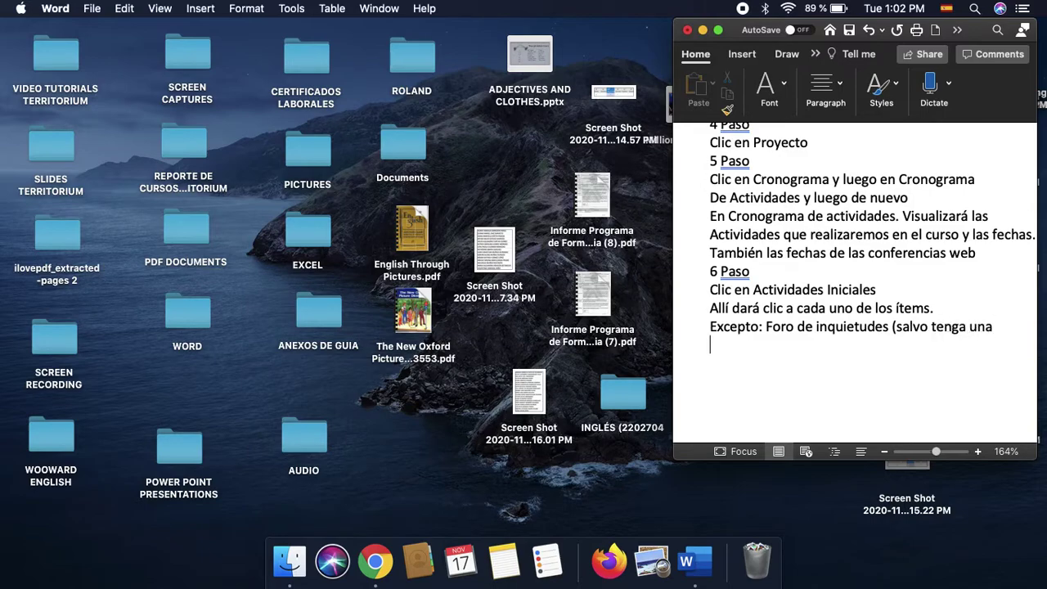
text(duda)
text())
Begin a new line below the forum exception with "Tampoco realizará n".
text(Tampoco )
text(real)
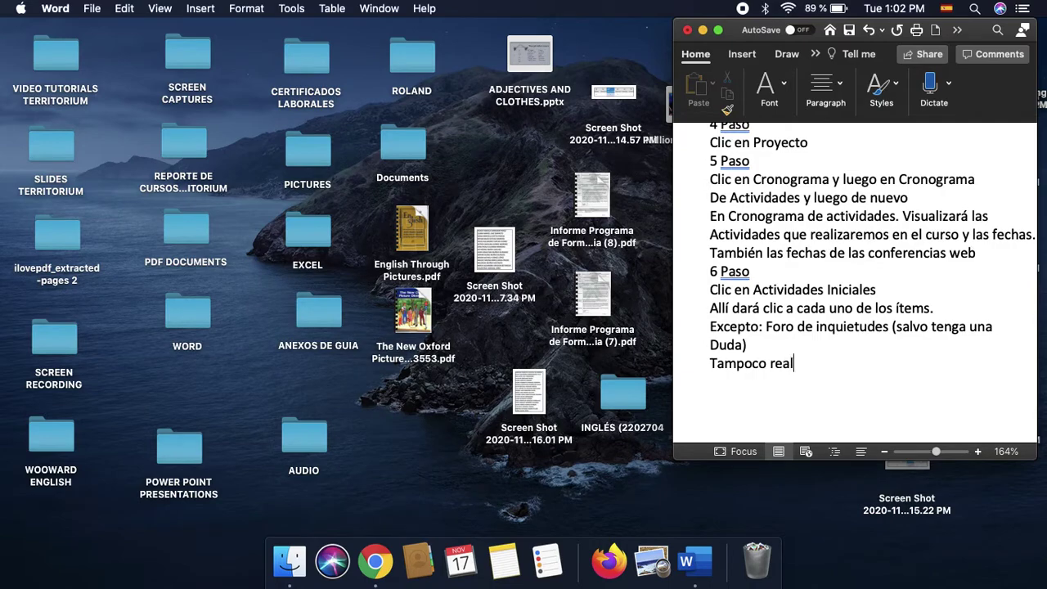
text(izará nin)
key(BackSpace)
key(BackSpace)
text(ada de )
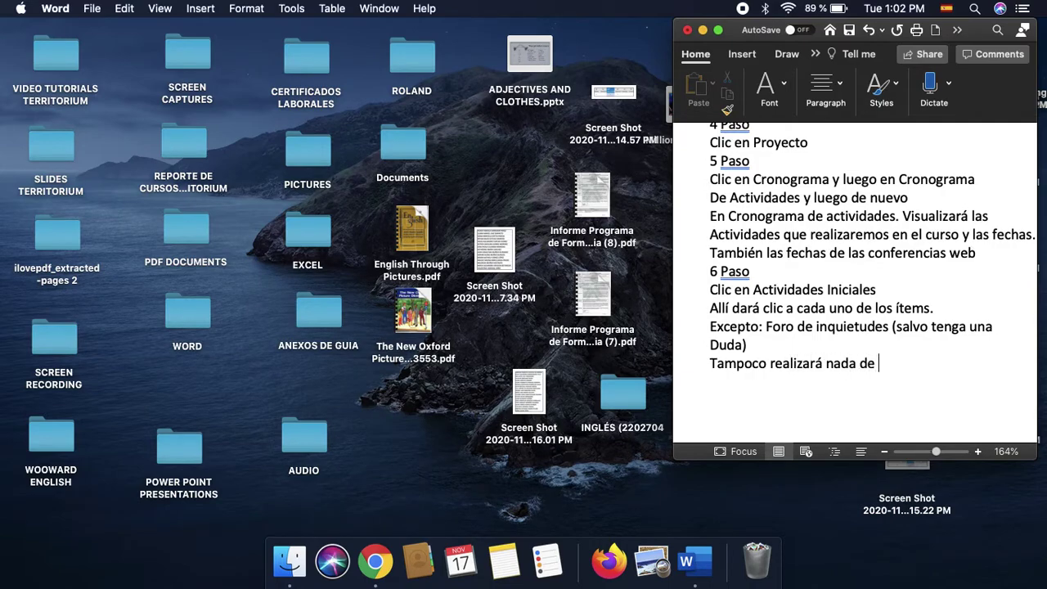
text(lo que enc)
key(BackSpace)
key(BackSpace)
key(BackSpace)
key(BackSpace)
key(BackSpace)
key(BackSpace)
key(BackSpace)
key(BackSpace)
key(BackSpace)
key(BackSpace)
key(BackSpace)
key(BackSpace)
key(BackSpace)
key(BackSpace)
key(BackSpace)
key(BackSpace)
key(BackSpace)
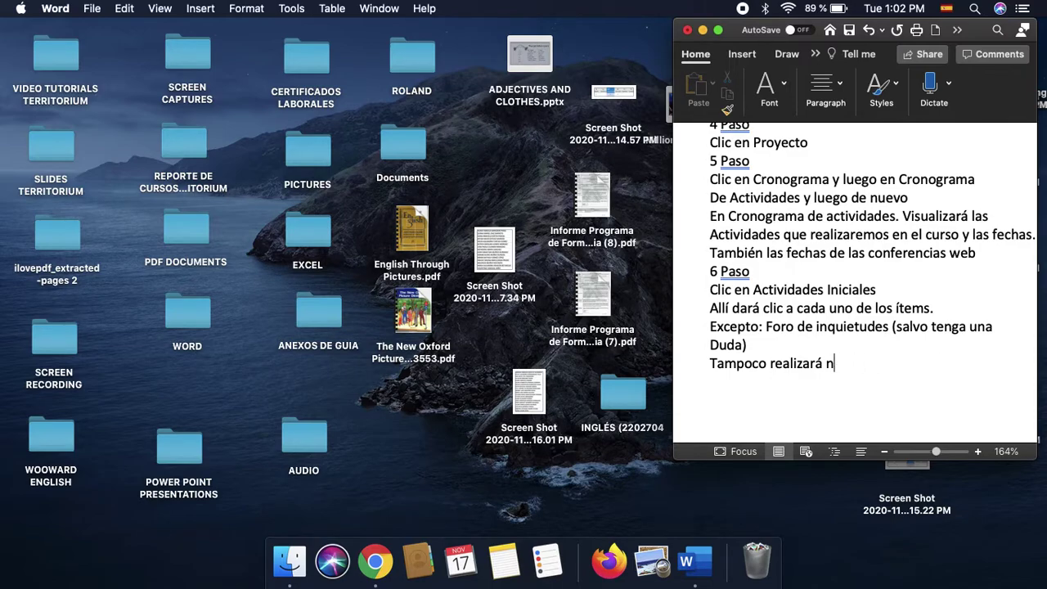